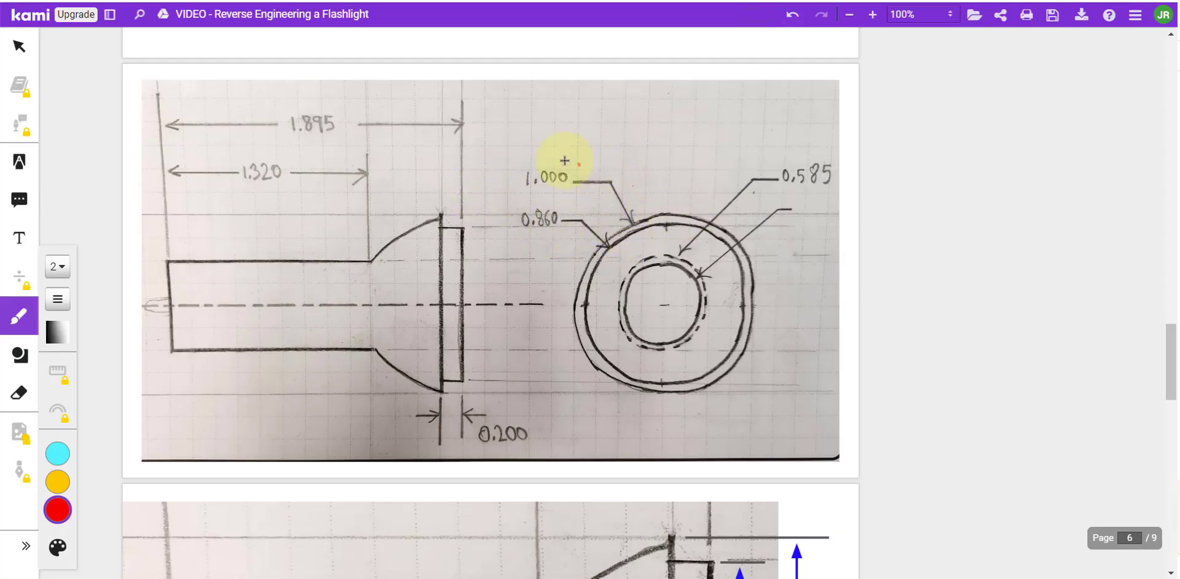
Step: Circle the 1.000, 0.585 and 0.860 diameter dimensions in red on the flashlight drawing
drag(550, 201, 583, 168)
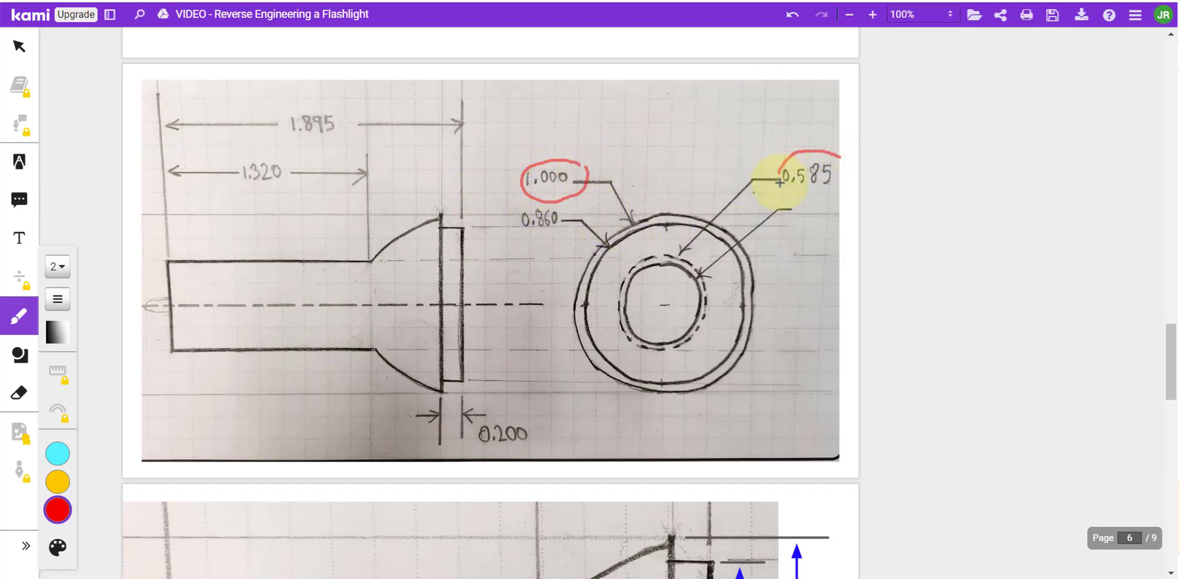
drag(572, 197, 554, 237)
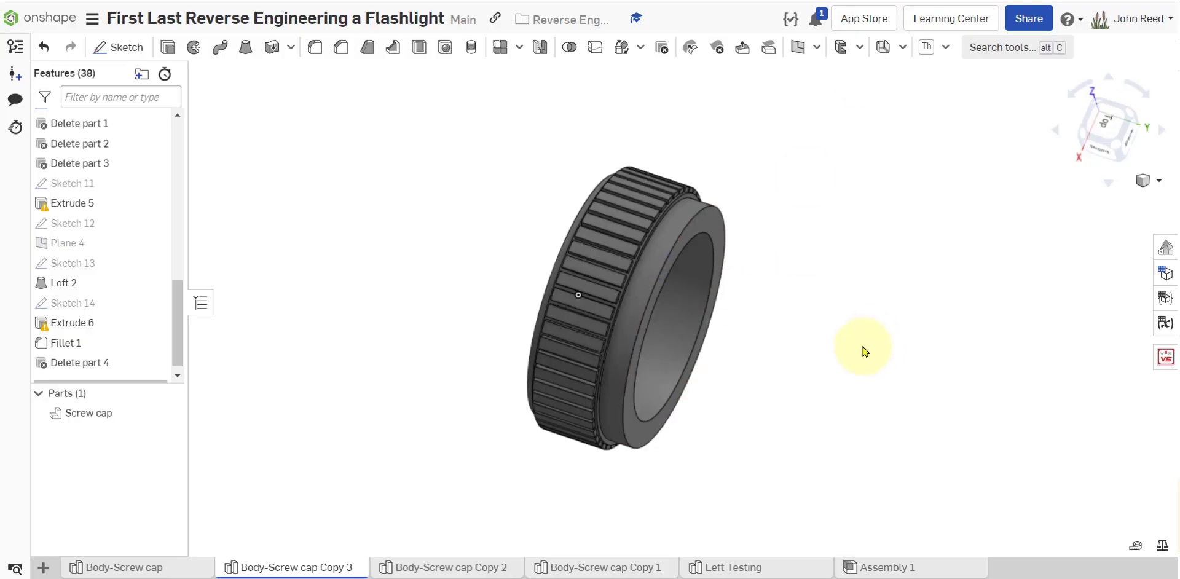
Step: Switch to Onshape and start a sketch on the screw cap's flat ring-shaped end face, viewed face-on
right_drag(861, 351, 858, 332)
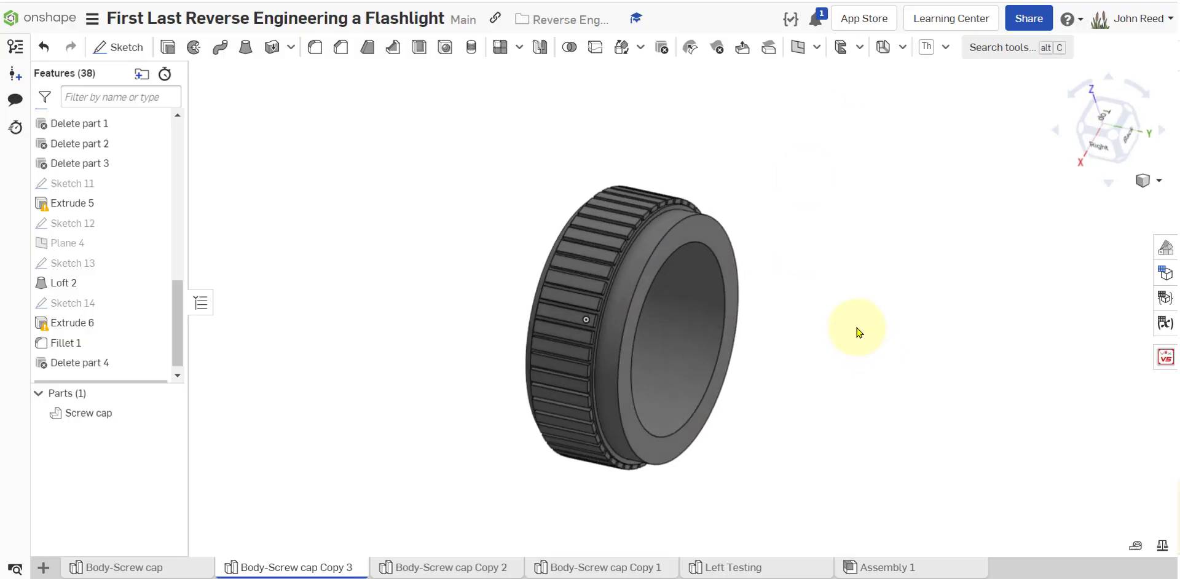
click(146, 51)
click(710, 230)
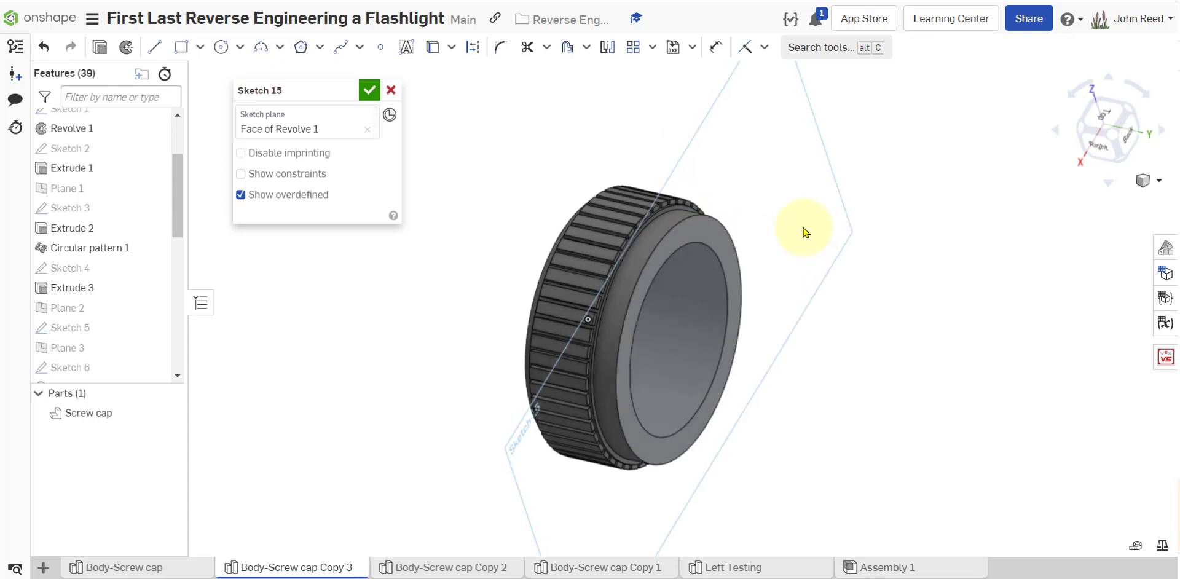
key(n)
Step: Switch to the Kami drawing and outline the narrow end collar of the flashlight's side view in red
click(916, 1)
scroll(790, 340, down, 2)
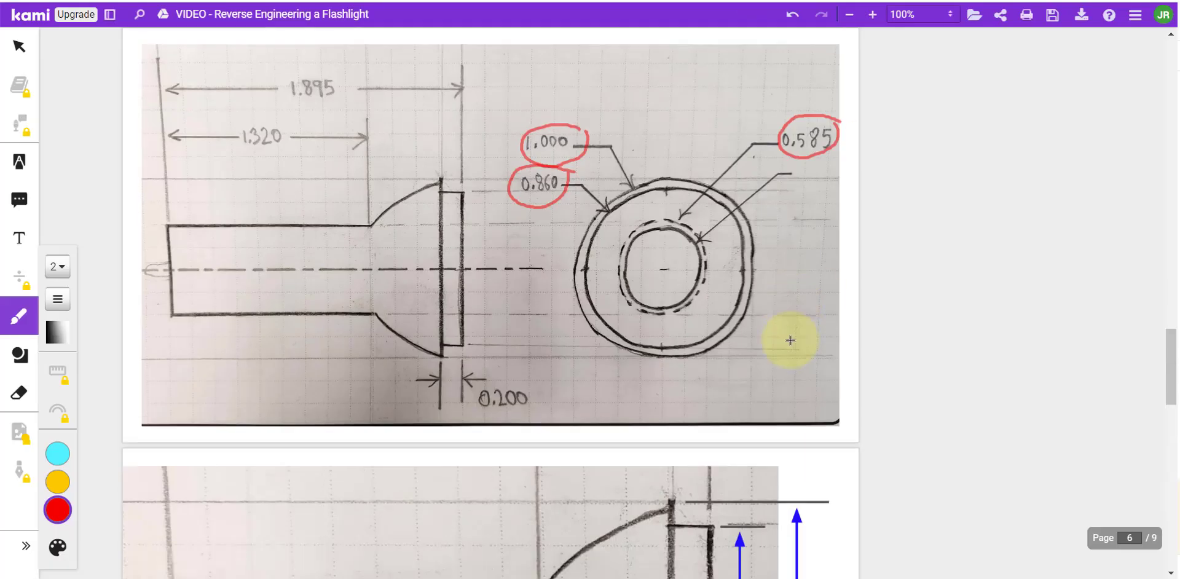
scroll(790, 340, up, 2)
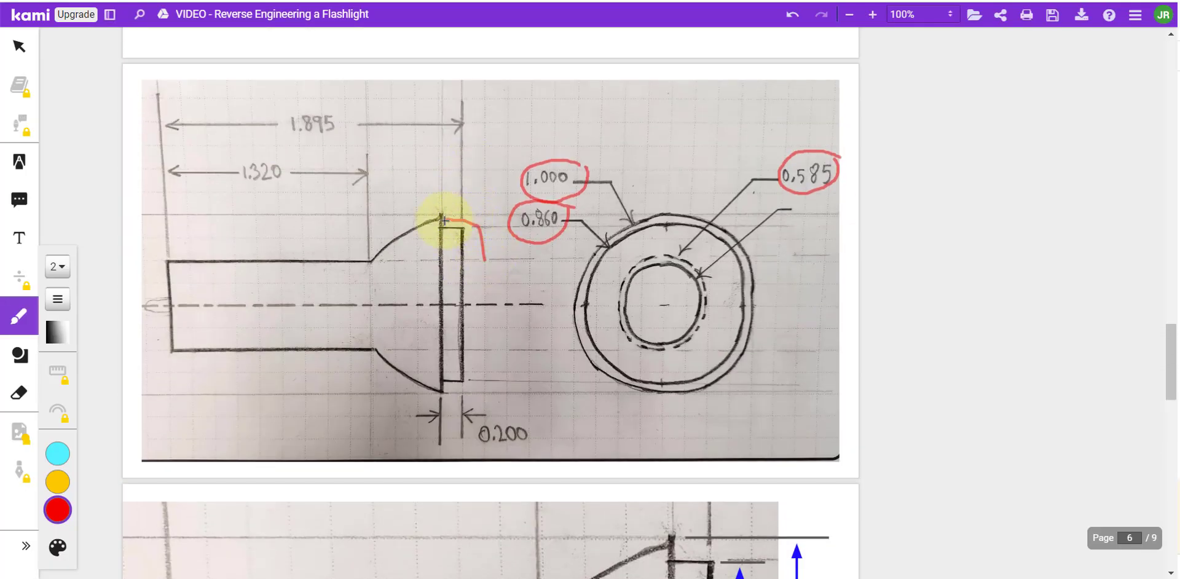
mouse_move(443, 219)
mouse_down()
mouse_move(436, 365)
mouse_move(468, 370)
mouse_move(472, 248)
mouse_up()
click(844, 2)
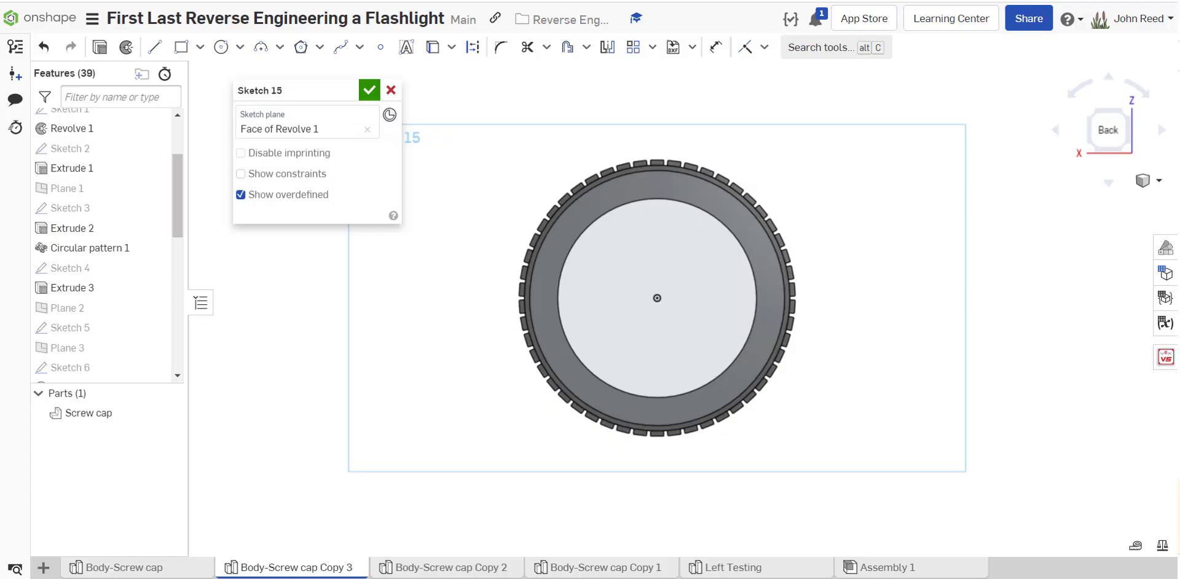
Step: In Onshape, extrude the circular region inside the screw cap's ring 0.02 in as a new part
right_drag(868, 206, 898, 221)
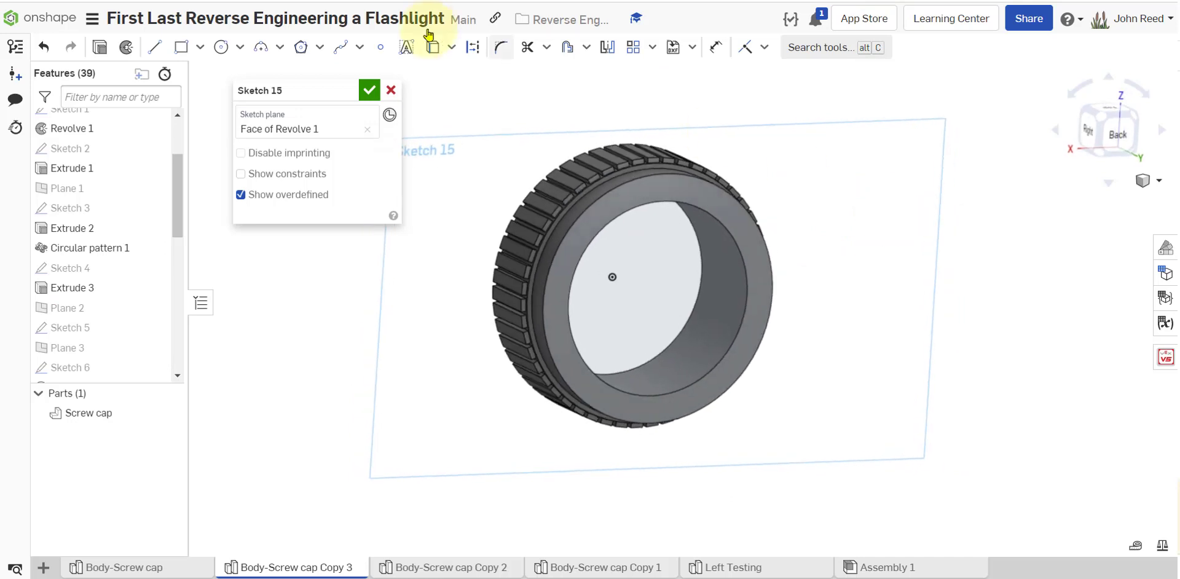
click(99, 47)
click(650, 256)
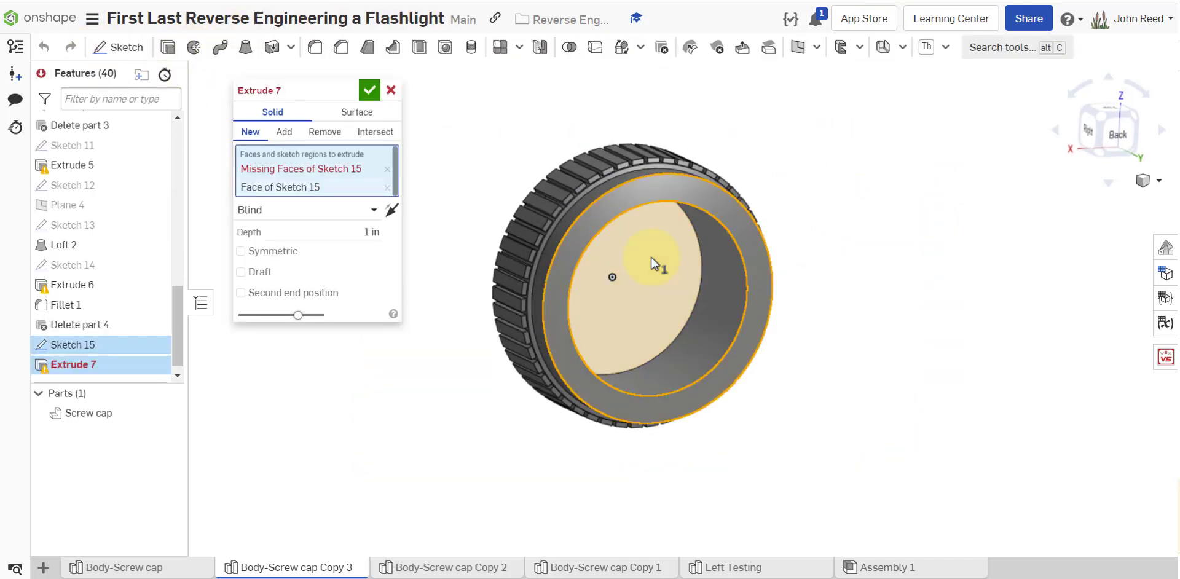
click(398, 205)
click(369, 232)
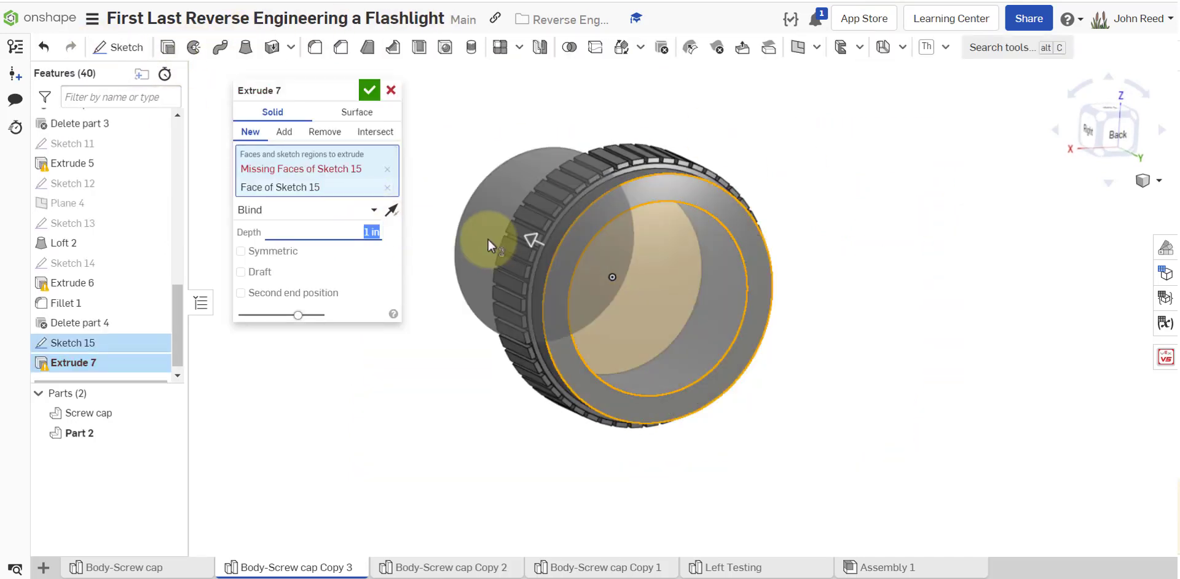
text(.02)
key(Return)
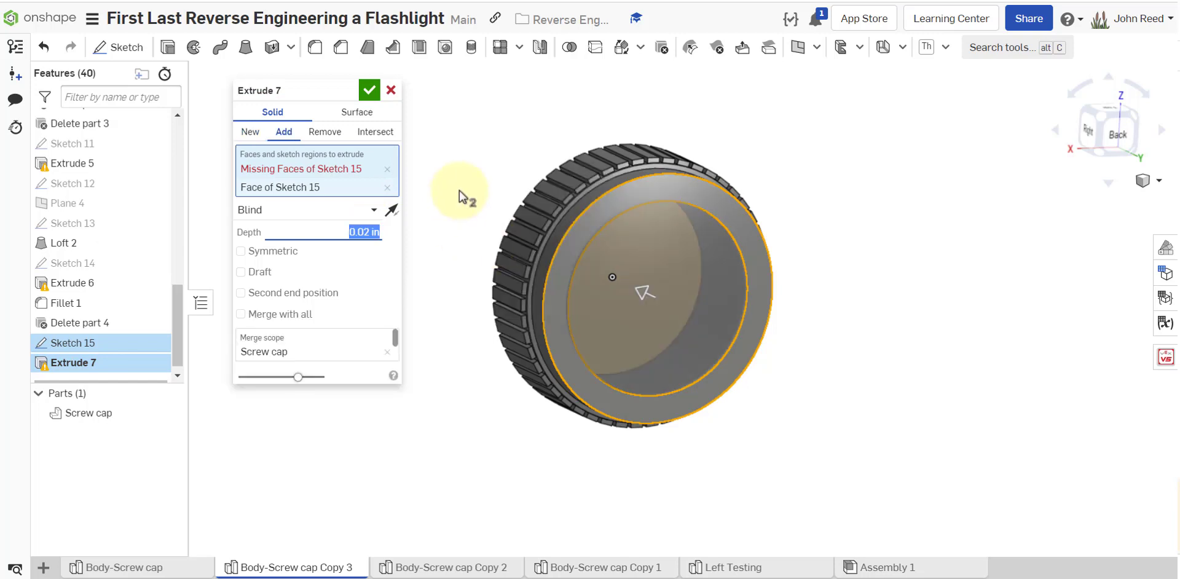
click(254, 132)
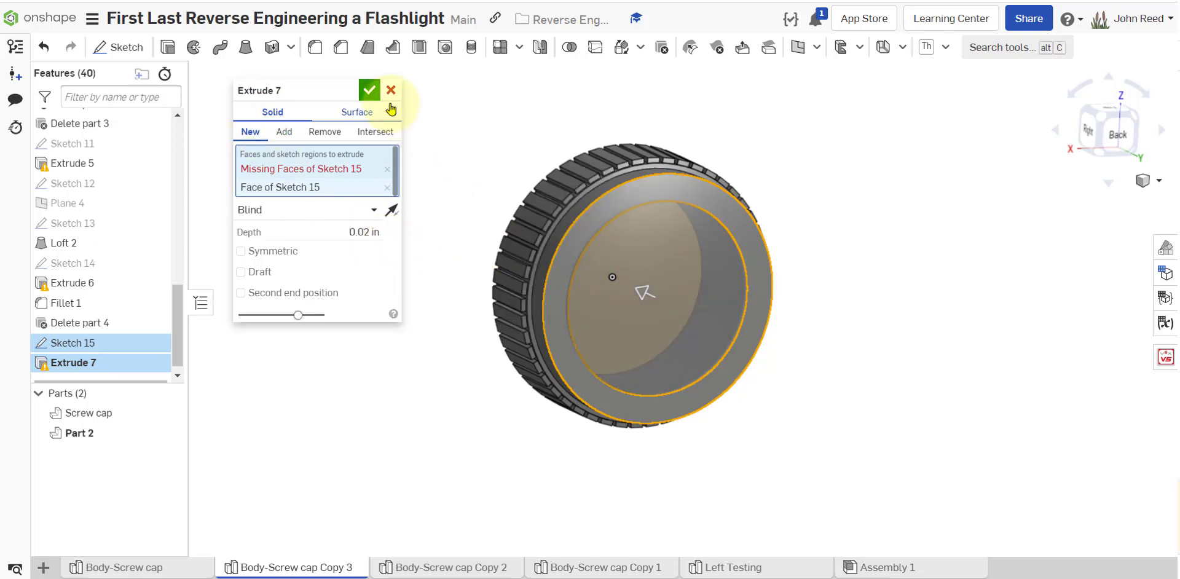
click(368, 92)
Step: Rename the newly extruded part as Body
right_drag(395, 361, 416, 365)
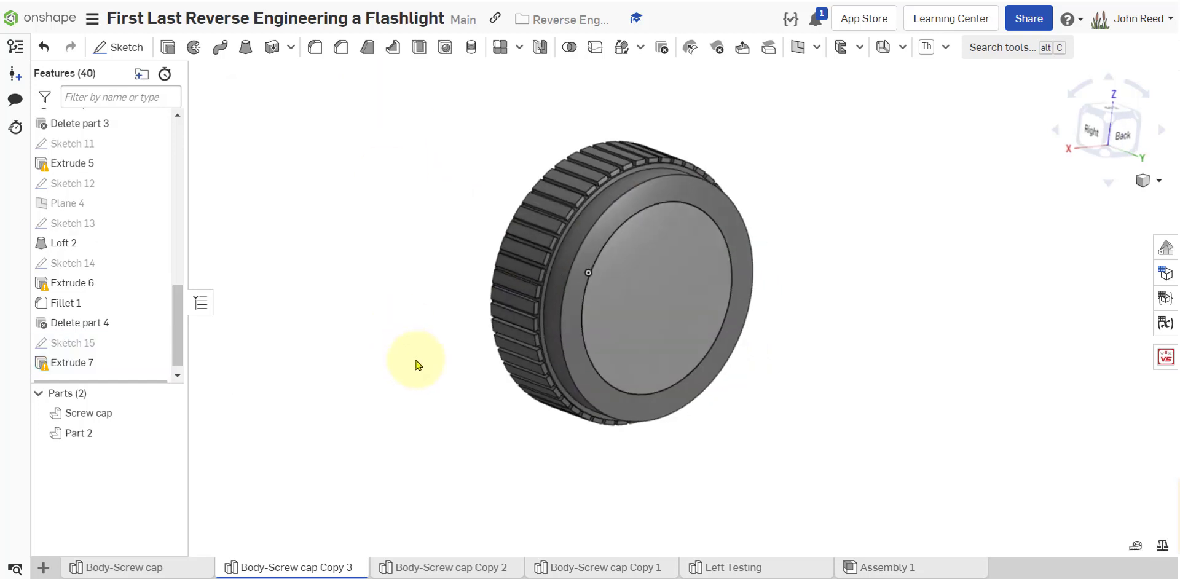
right_click(85, 440)
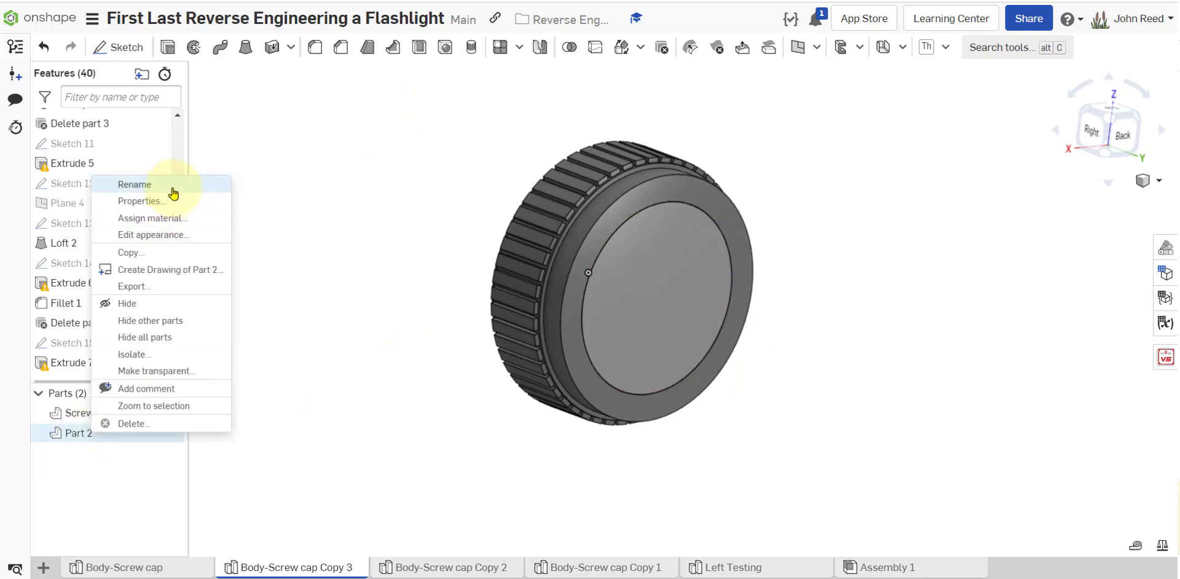
click(135, 184)
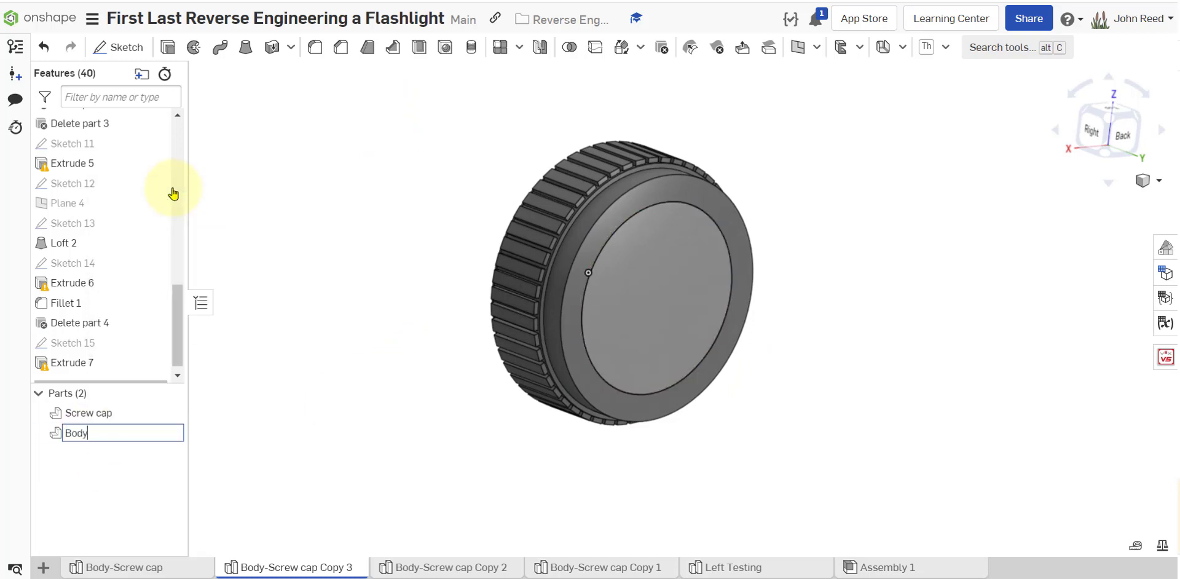
Step: Set the Body part's appearance to light blue, colour 9DCFED
right_click(100, 433)
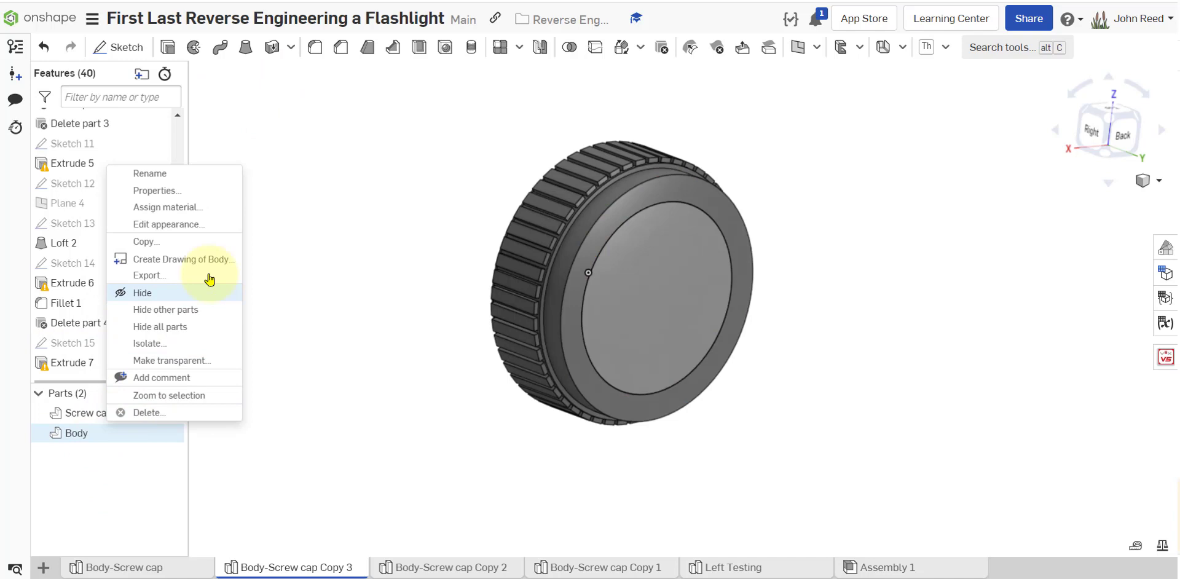
click(191, 225)
click(245, 307)
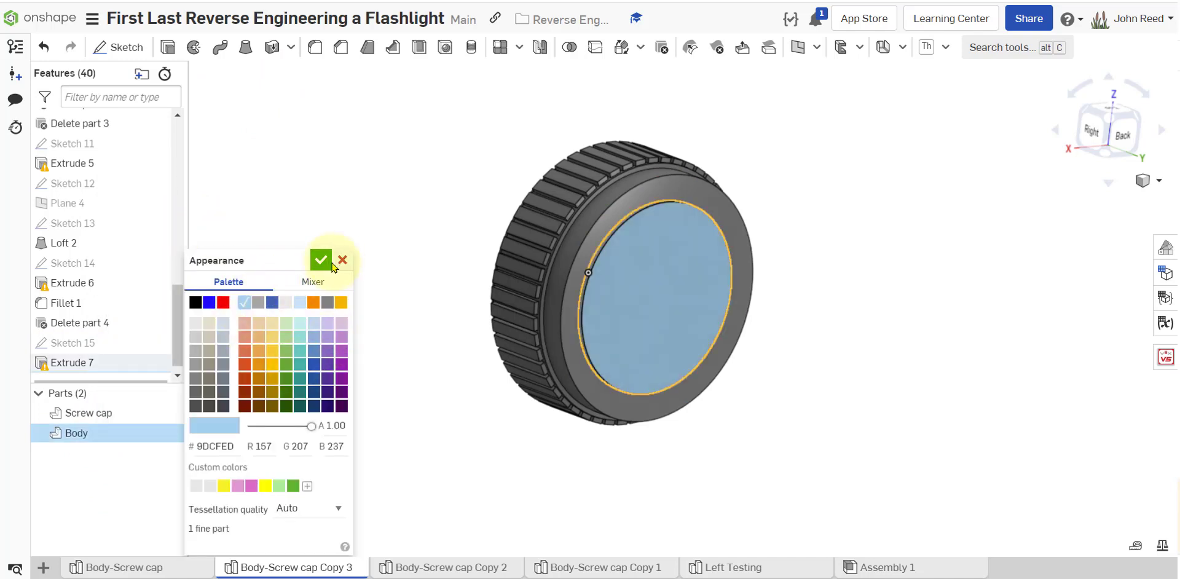
click(319, 255)
mouse_move(835, 513)
right_down()
mouse_move(809, 528)
mouse_move(832, 508)
right_up()
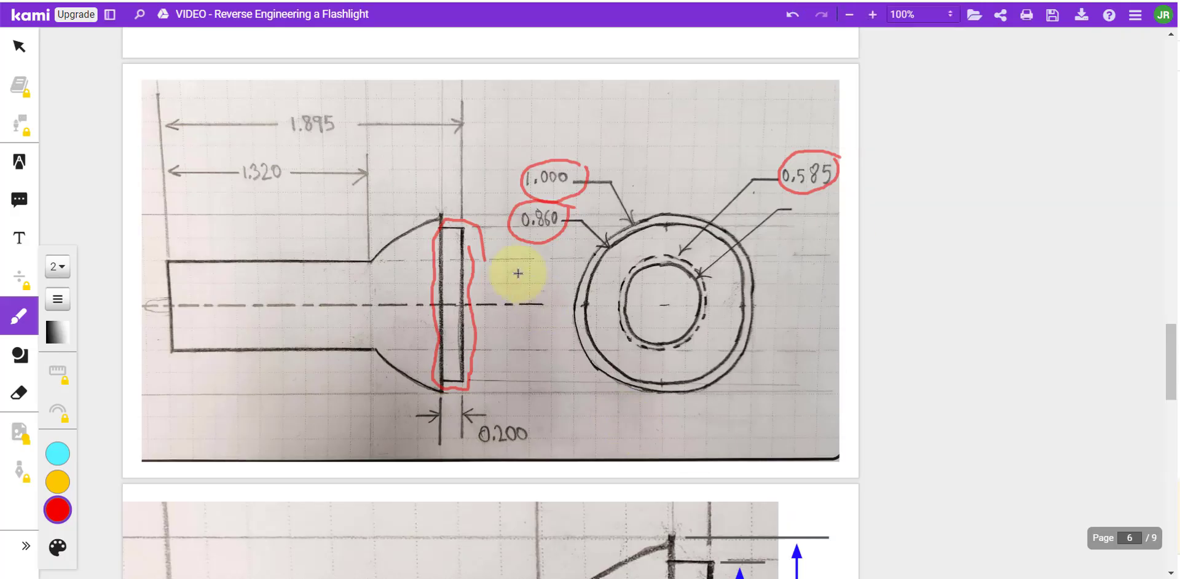
Step: In the Kami drawing, outline the flared section in cyan and mark its curve on the enlarged view below
click(41, 468)
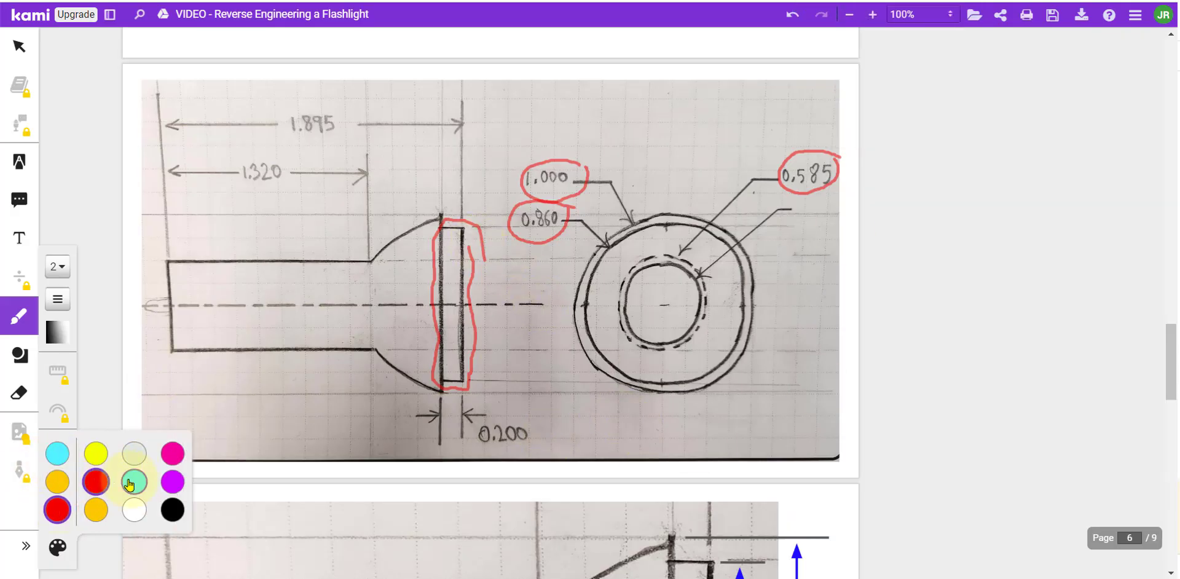
click(130, 483)
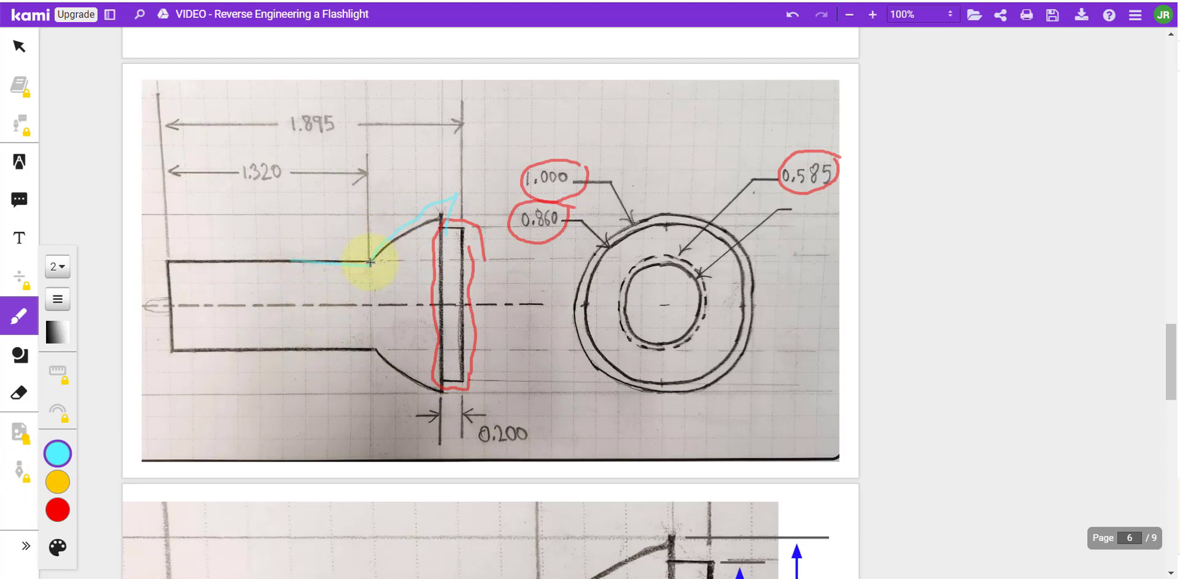
mouse_move(370, 261)
mouse_down()
mouse_move(399, 384)
mouse_move(439, 394)
mouse_up()
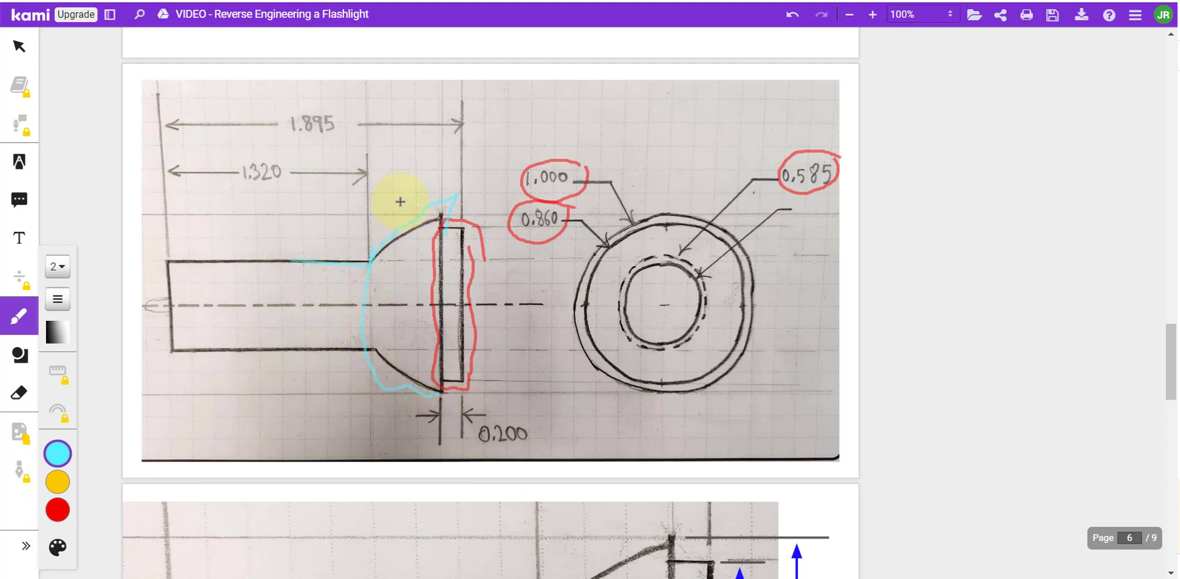
scroll(508, 298, down, 5)
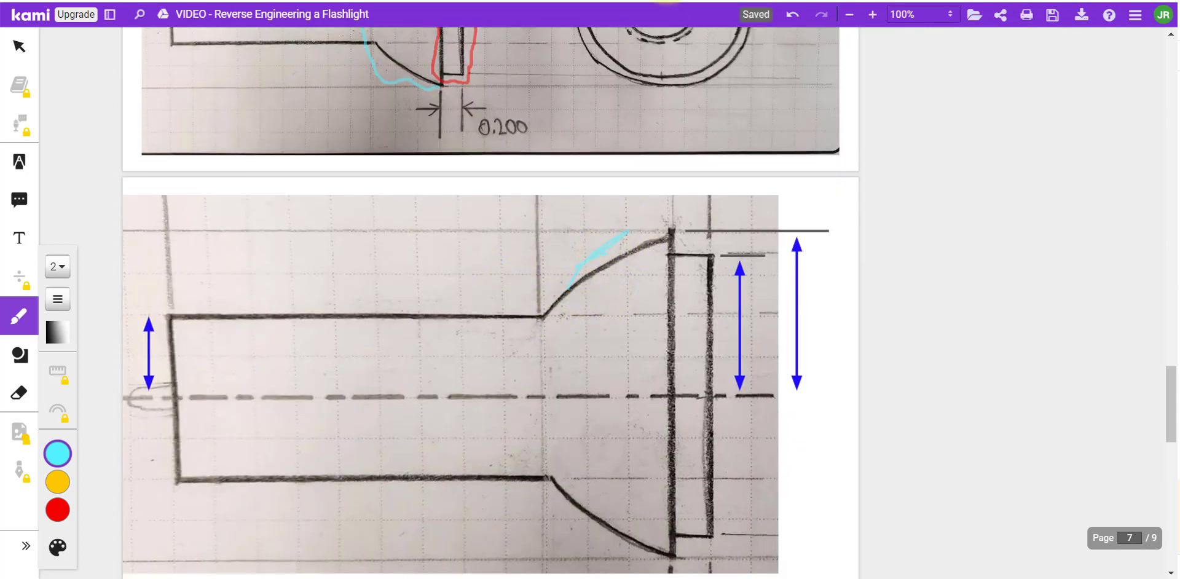
Step: In Onshape, start a sketch with imprinting disabled on the screw cap's ring-shaped end face, viewed face-on
click(885, 3)
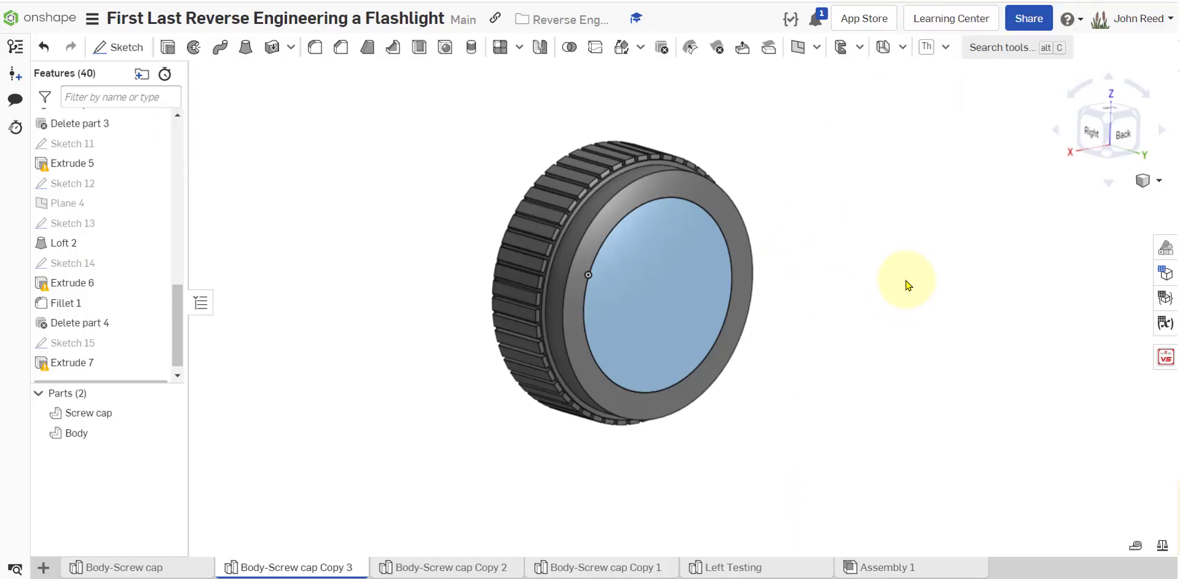
click(129, 49)
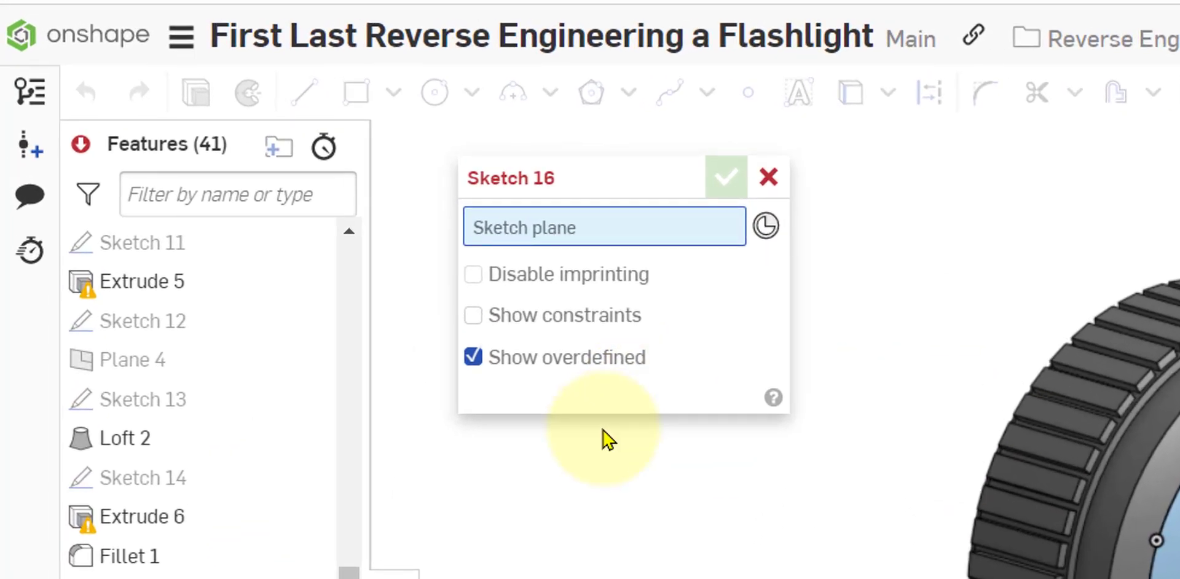
click(577, 276)
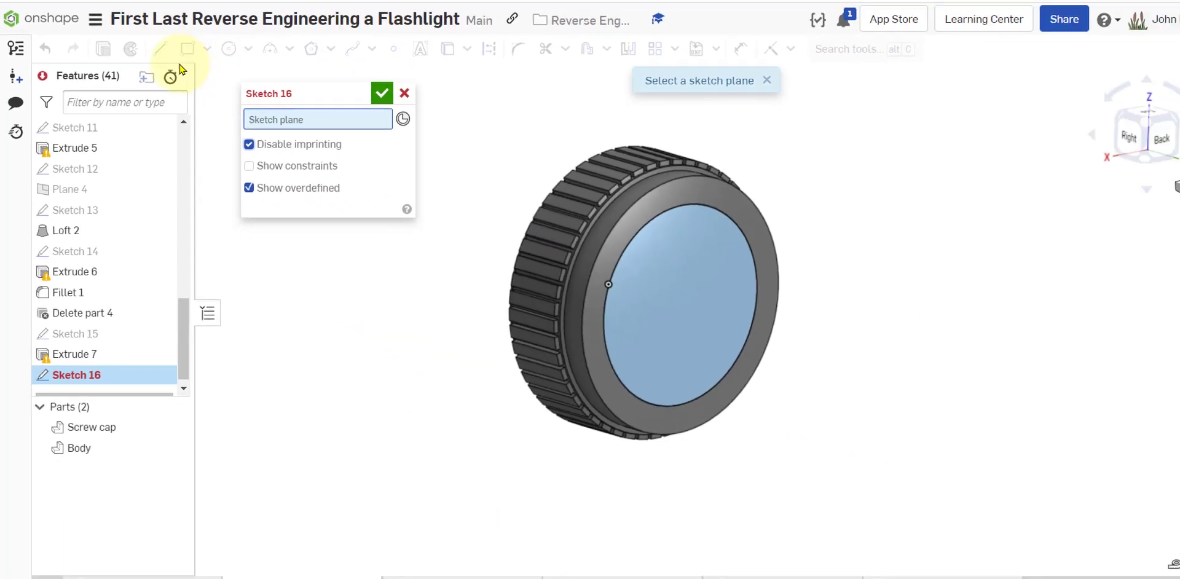
click(663, 196)
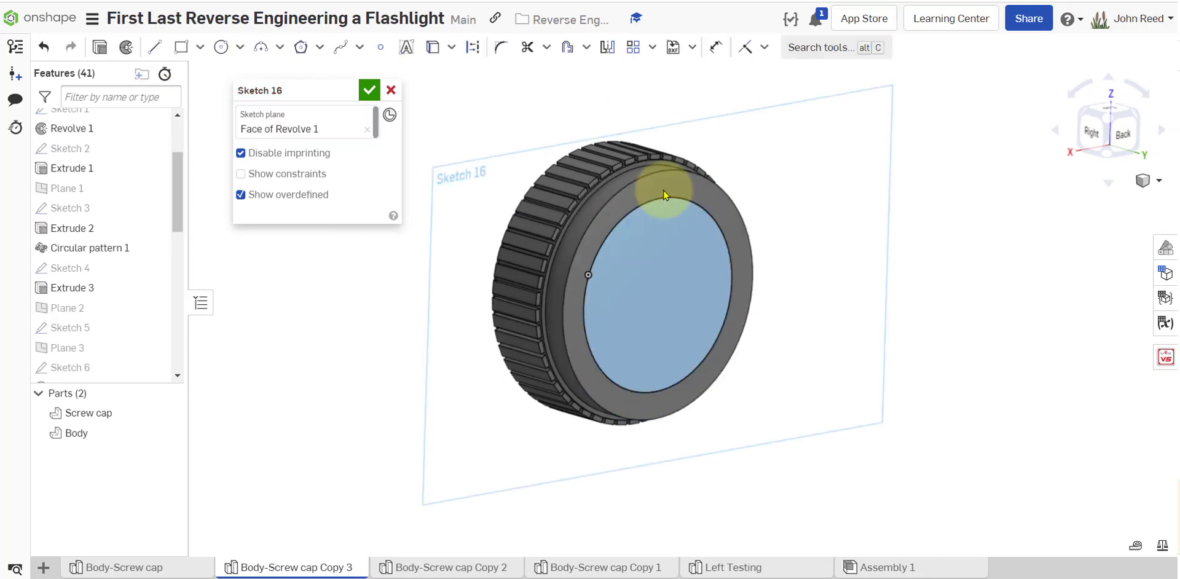
key(n)
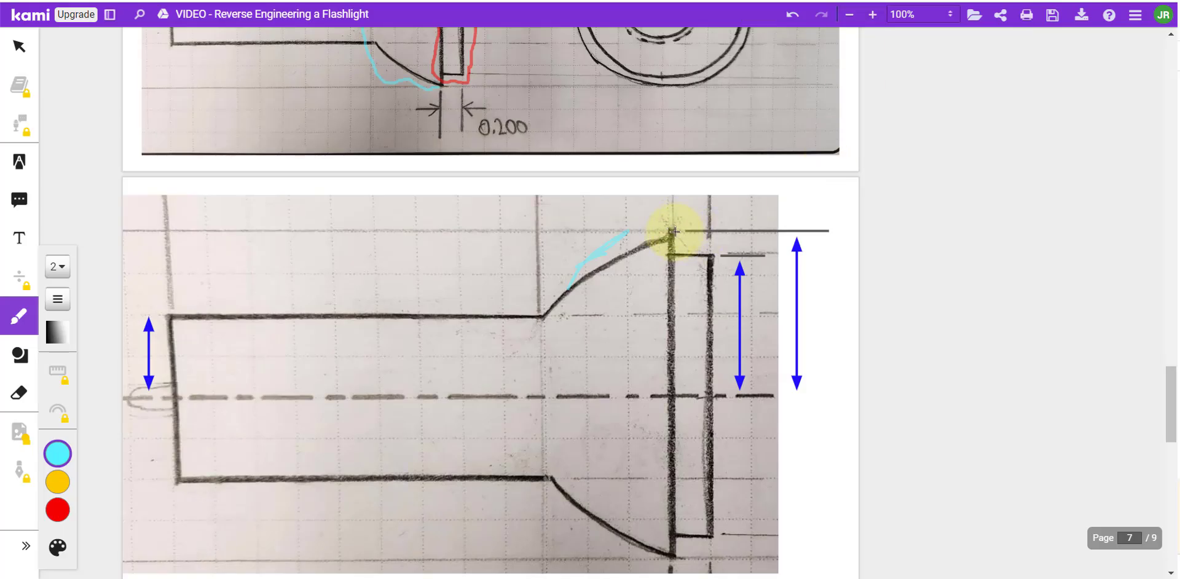
Step: On the Kami drawing, trace part of the end view's outer circle and circle its 1.000 dimension in cyan
scroll(676, 237, up, 4)
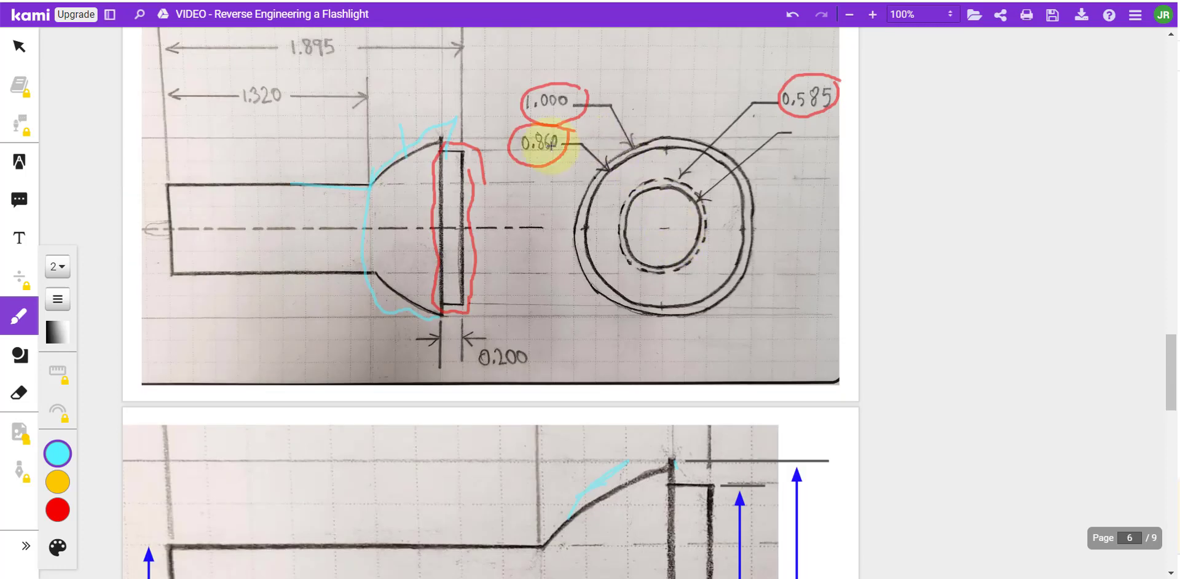
drag(669, 136, 619, 160)
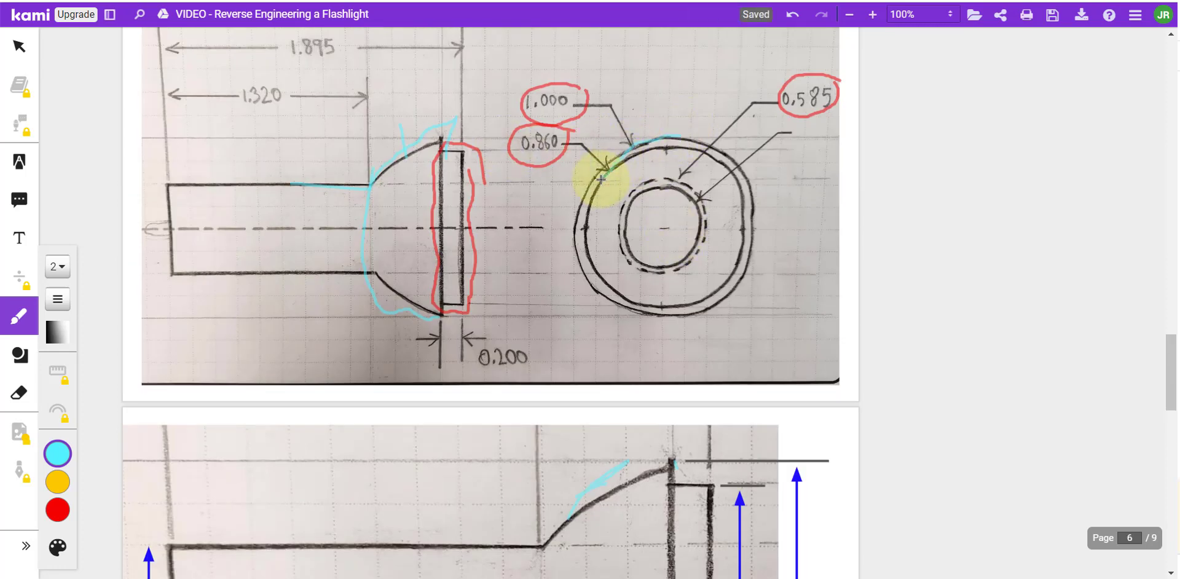
drag(540, 80, 589, 84)
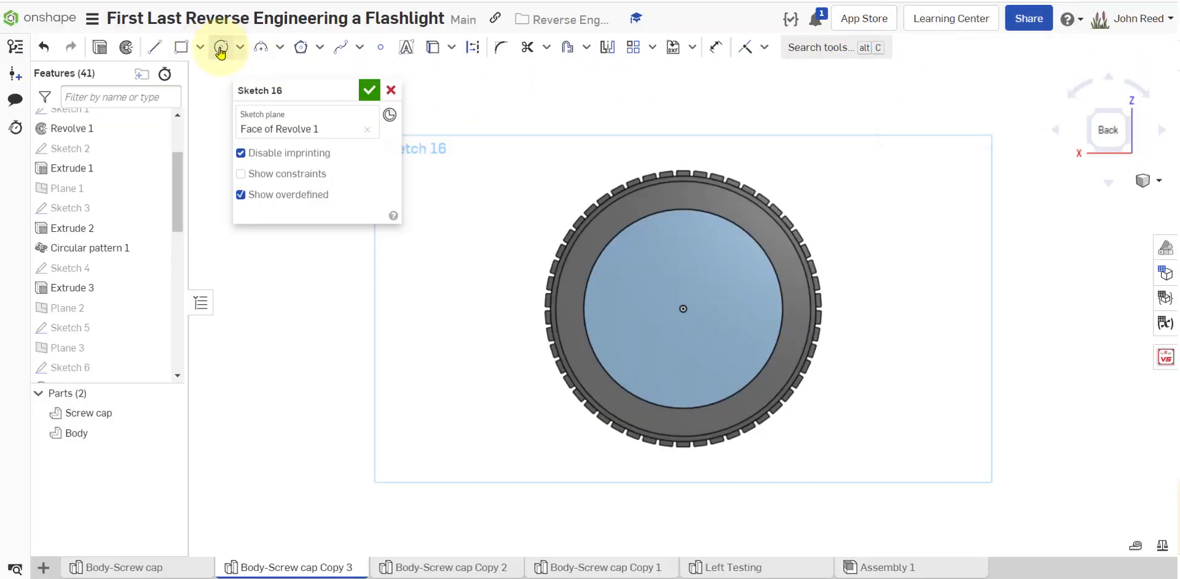
Step: In Onshape, hide the screw cap, sketch a 1 in diameter circle centred on the origin, and finish the sketch
click(221, 47)
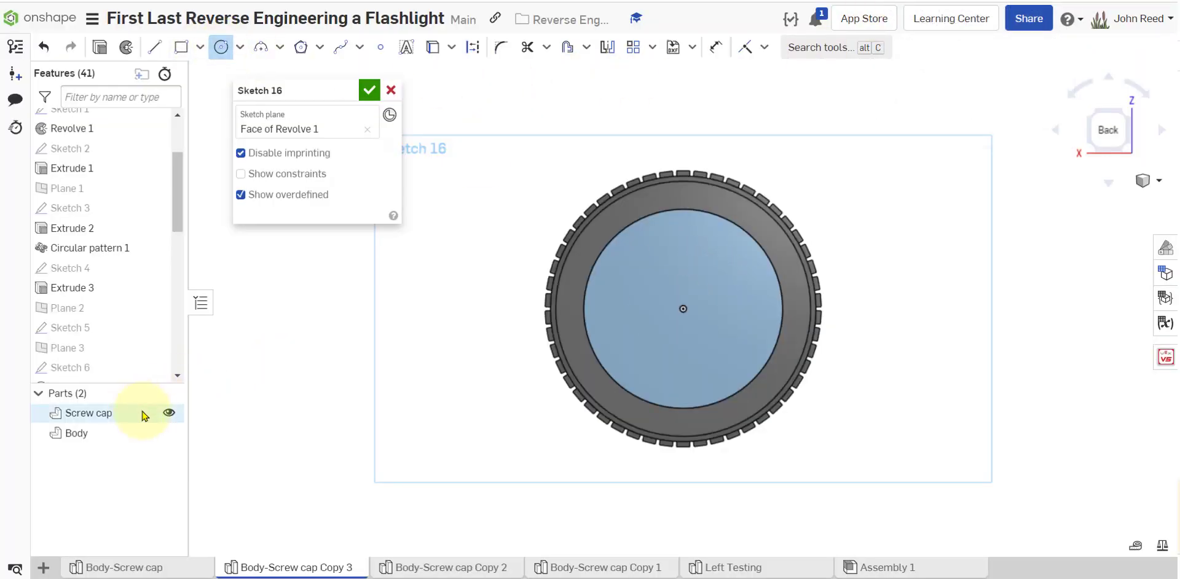
click(164, 412)
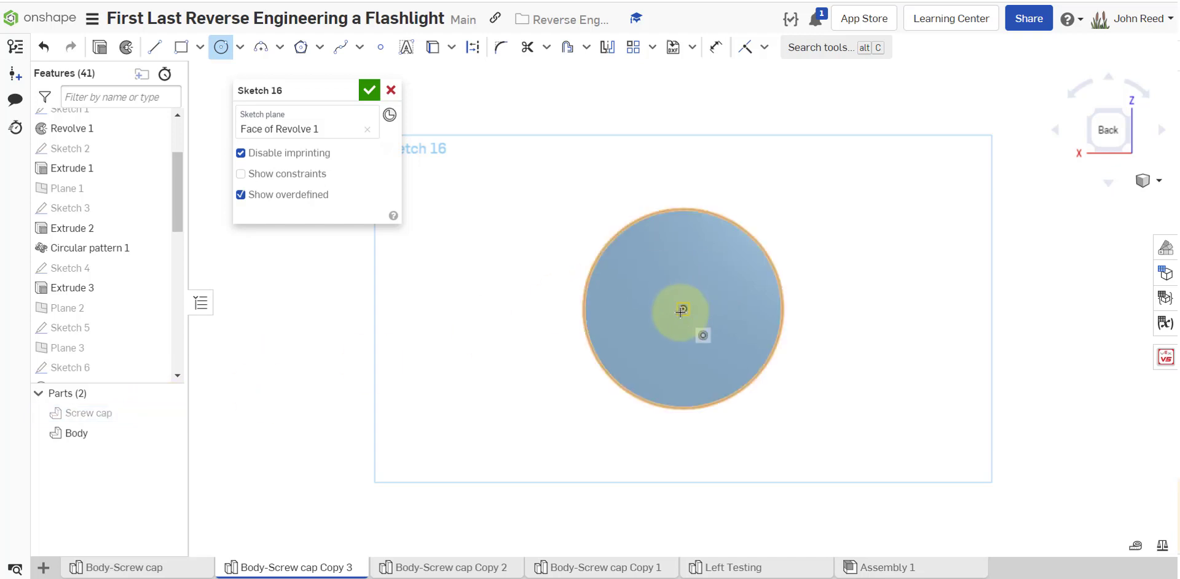
click(682, 311)
click(763, 174)
text(1)
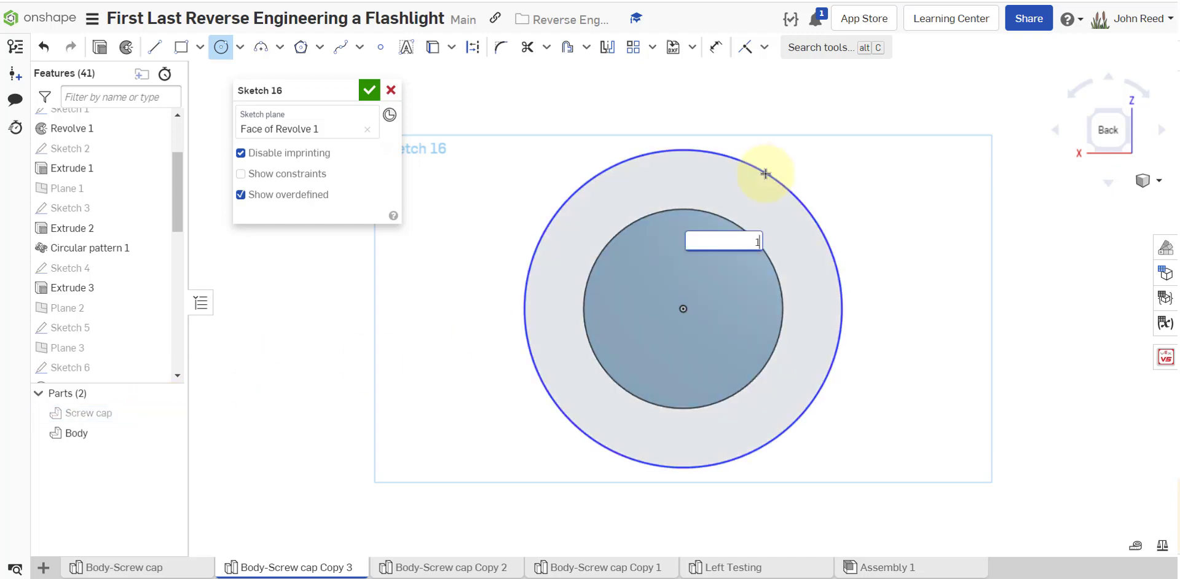
key(Return)
scroll(765, 174, up, 3)
click(369, 90)
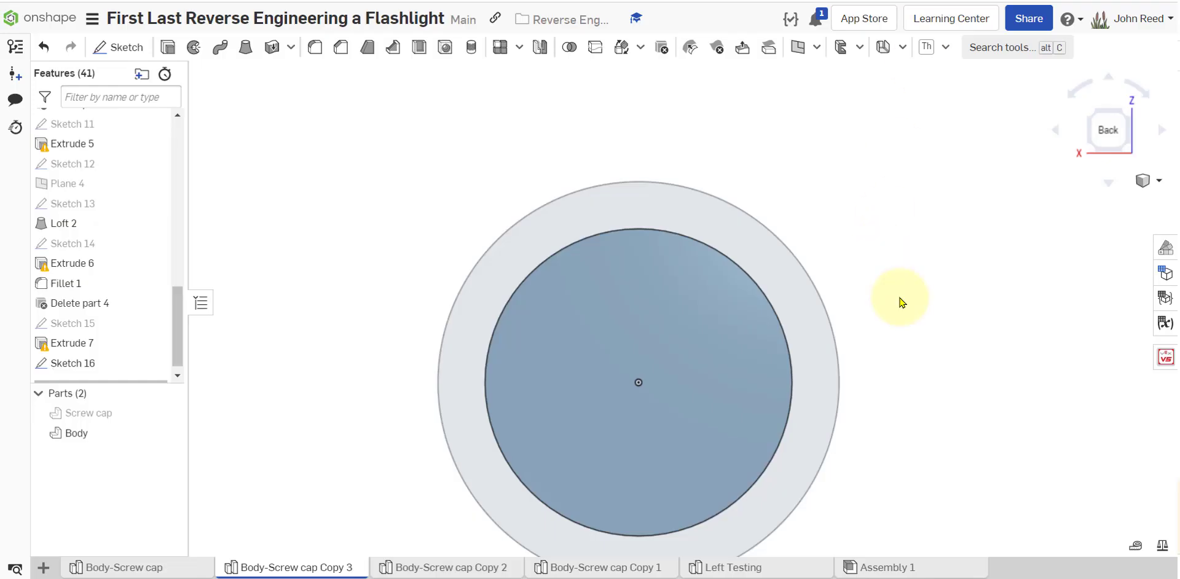
right_drag(901, 302, 879, 153)
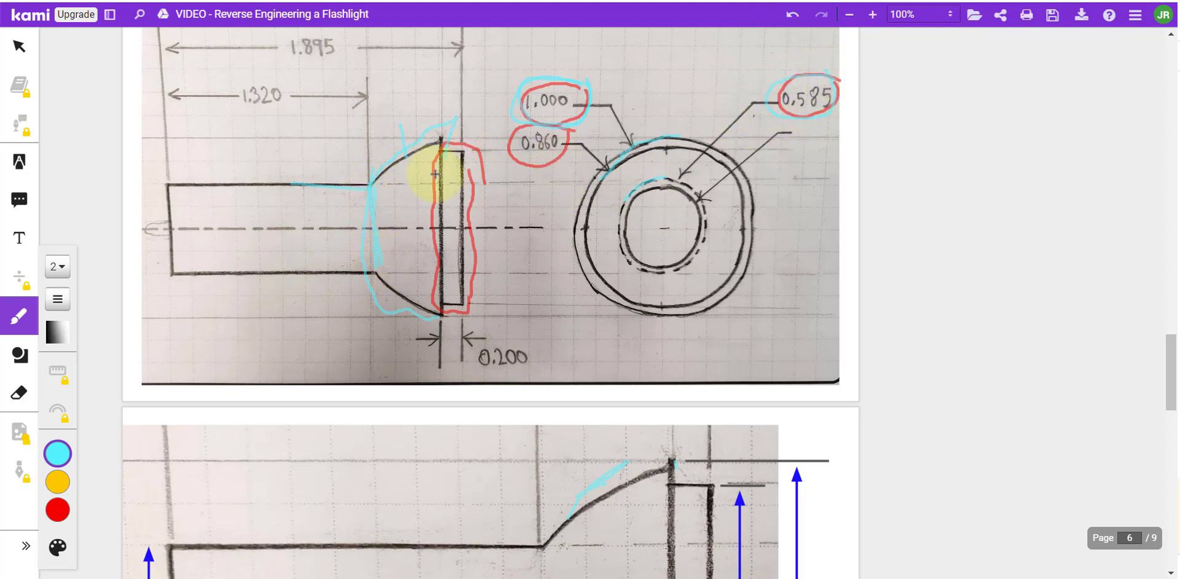
Step: Mark the flared section's length on the Kami drawing, and in Onshape create a plane offset 0.375 in from the 1 in circle sketch
drag(395, 94, 458, 94)
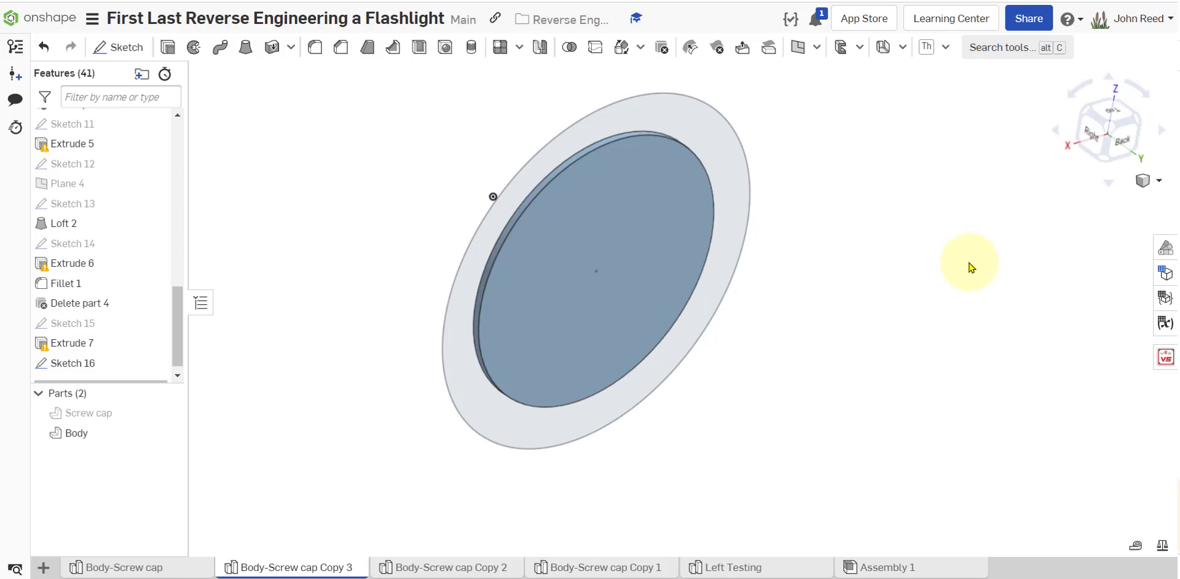
right_click(589, 203)
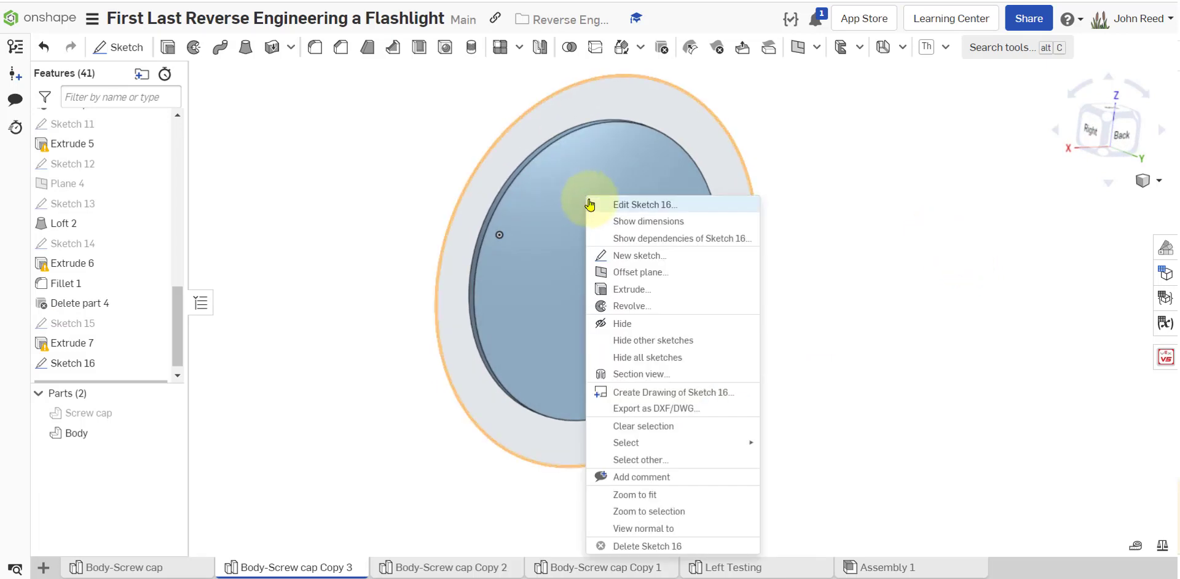
click(604, 271)
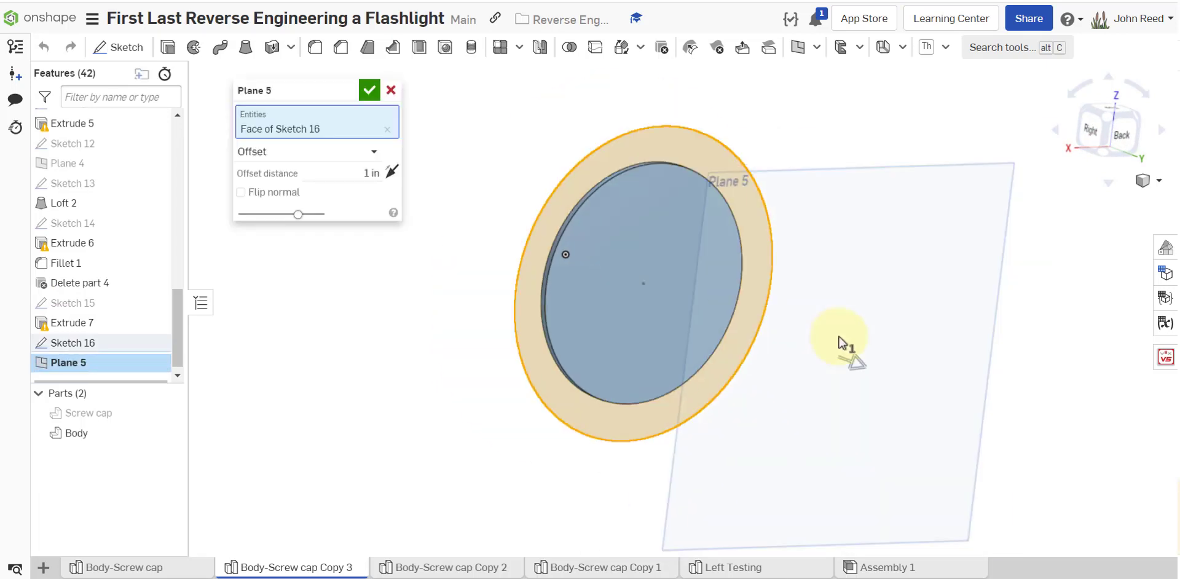
right_drag(840, 344, 919, 313)
click(365, 173)
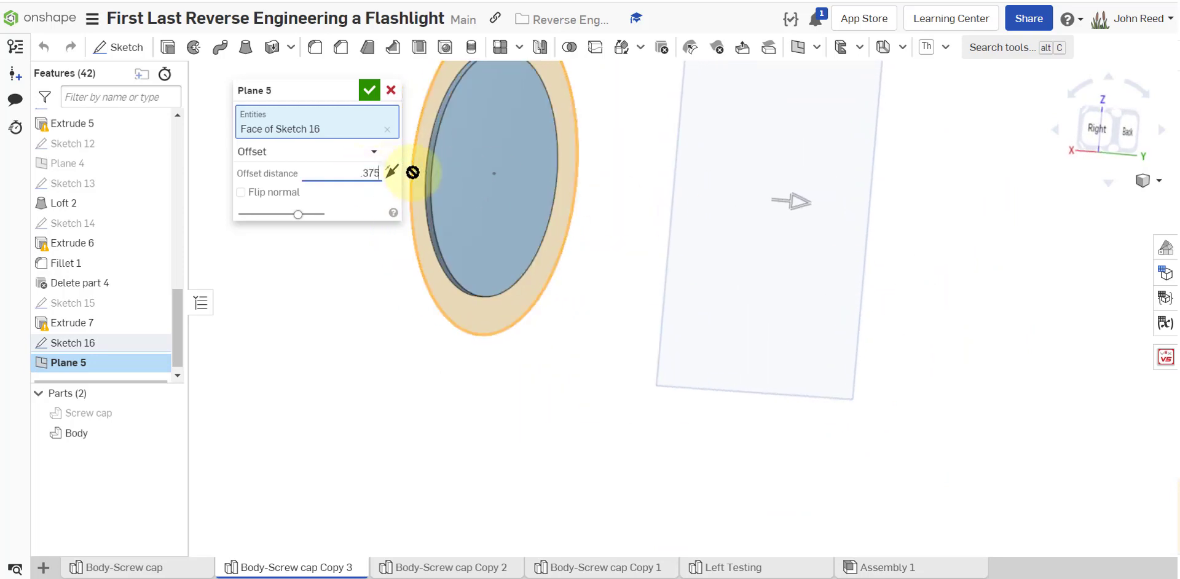
key(Return)
click(369, 91)
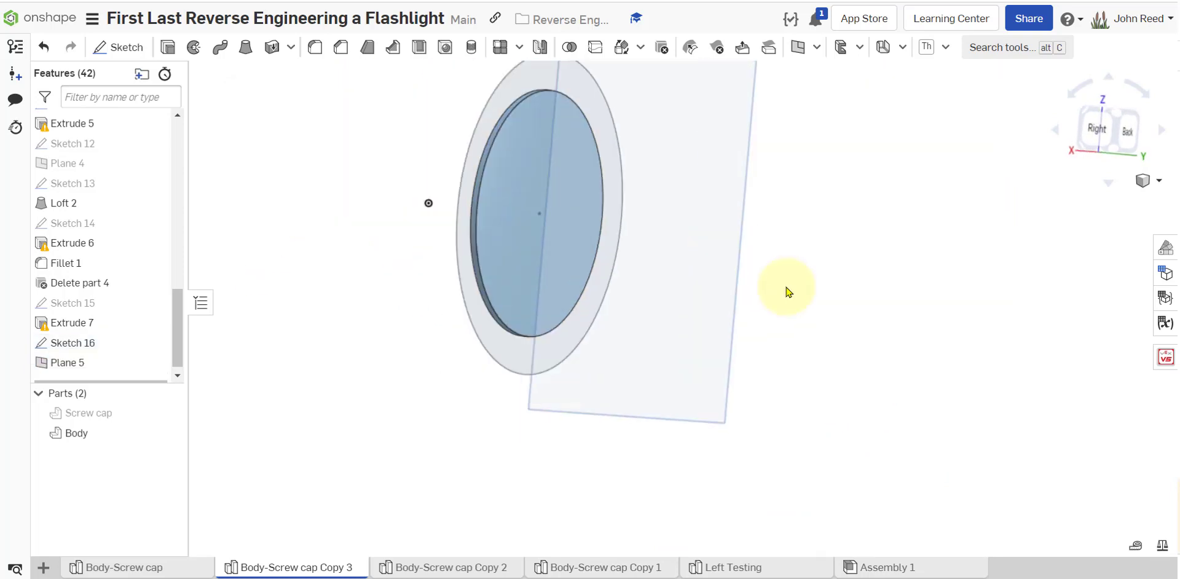
Step: Sketch a 0.585 in diameter circle centred on the origin on the offset plane, and finish the sketch
right_drag(787, 292, 870, 333)
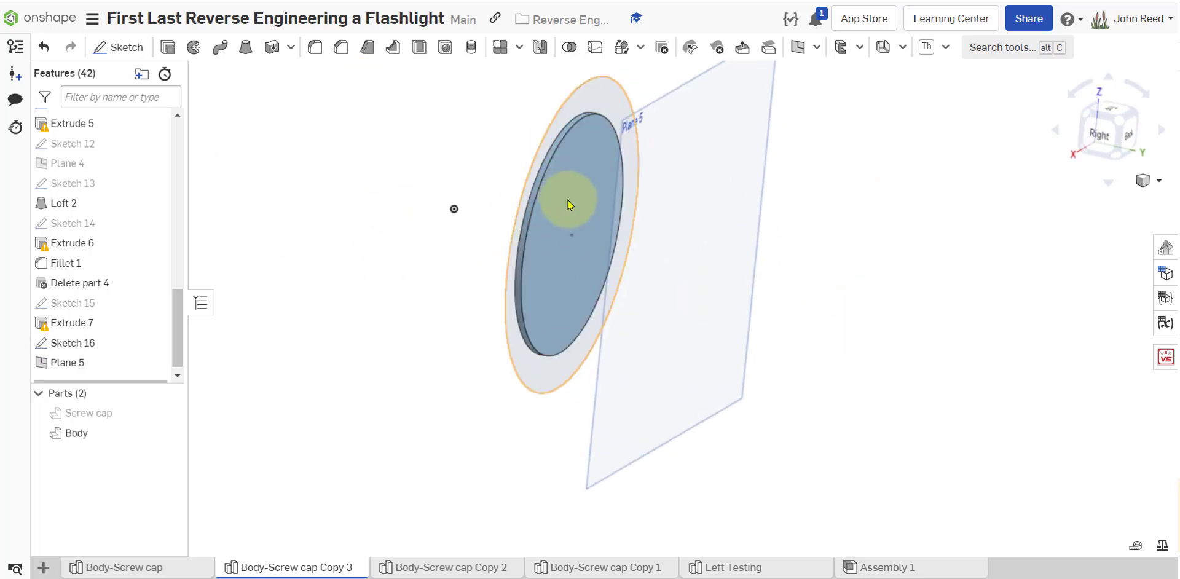
right_drag(461, 285, 394, 361)
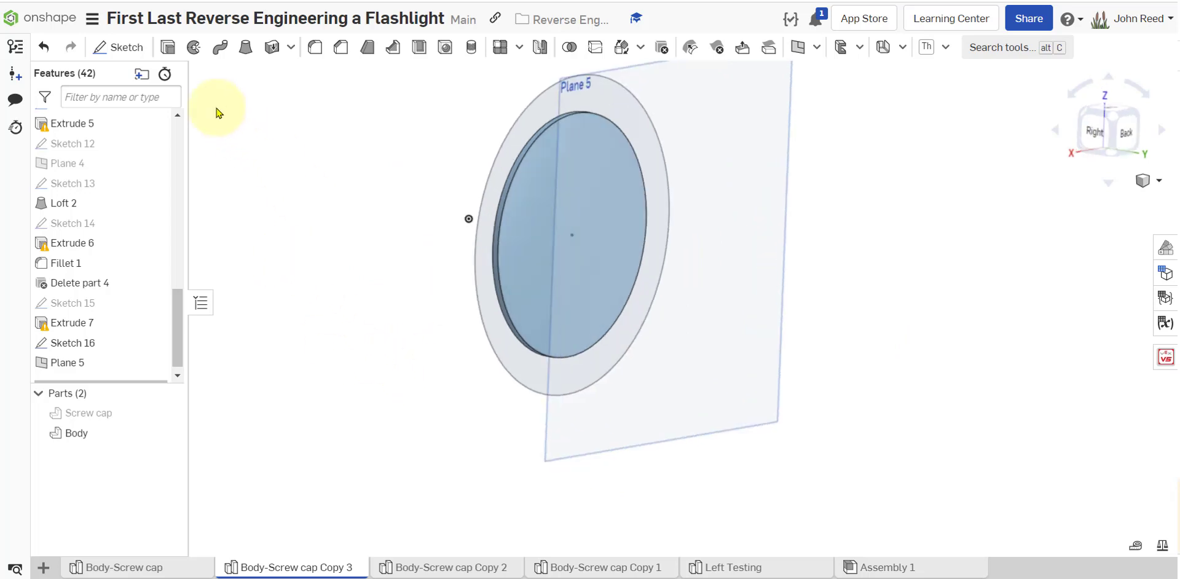
click(118, 48)
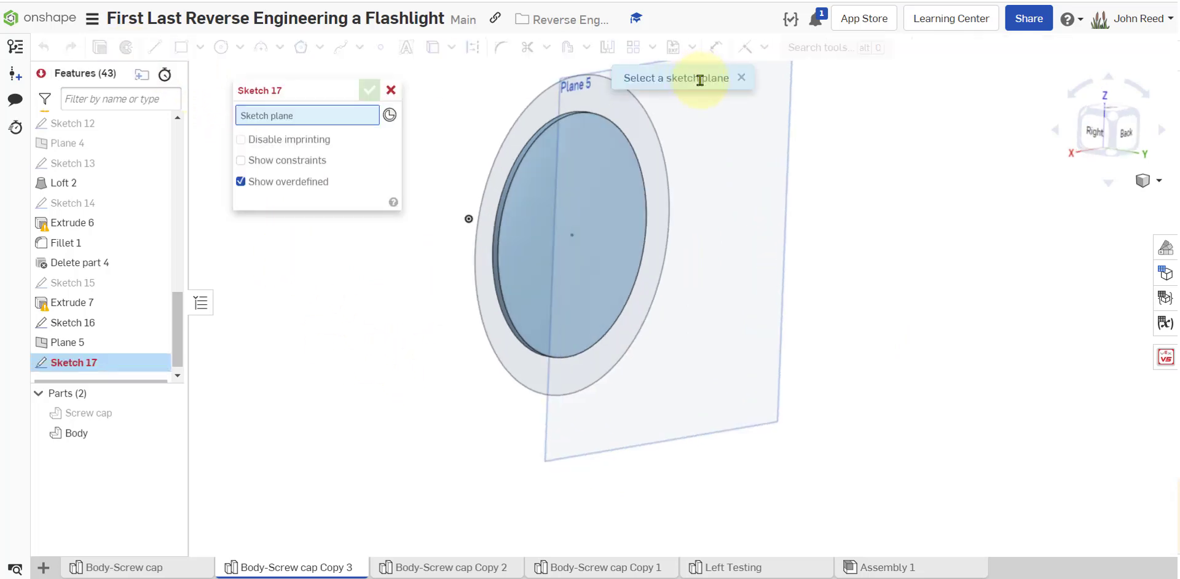
click(720, 115)
click(221, 47)
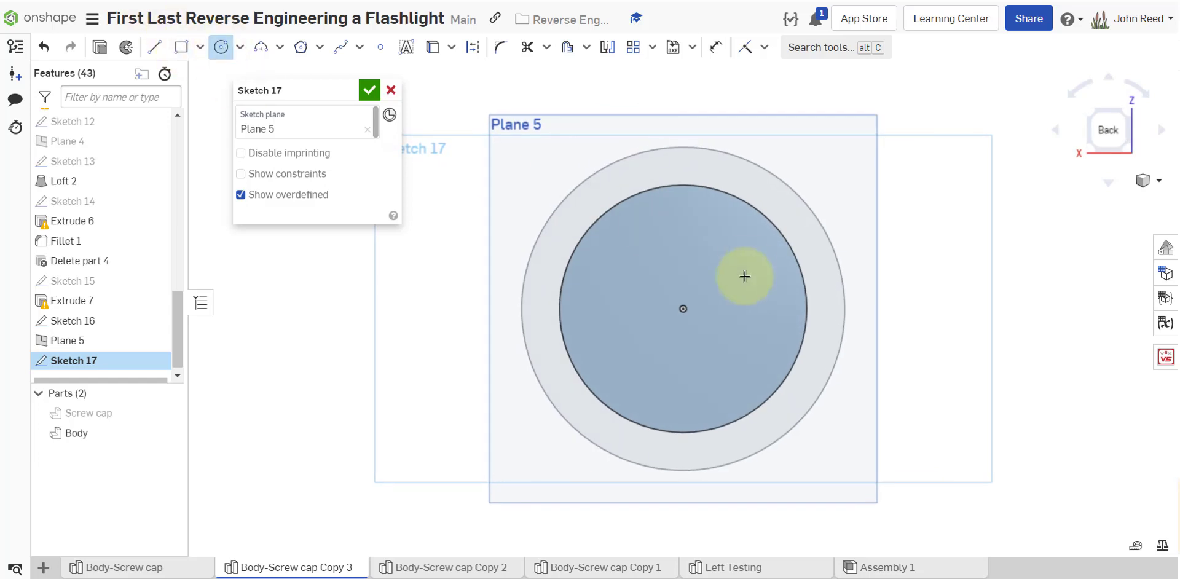
click(683, 309)
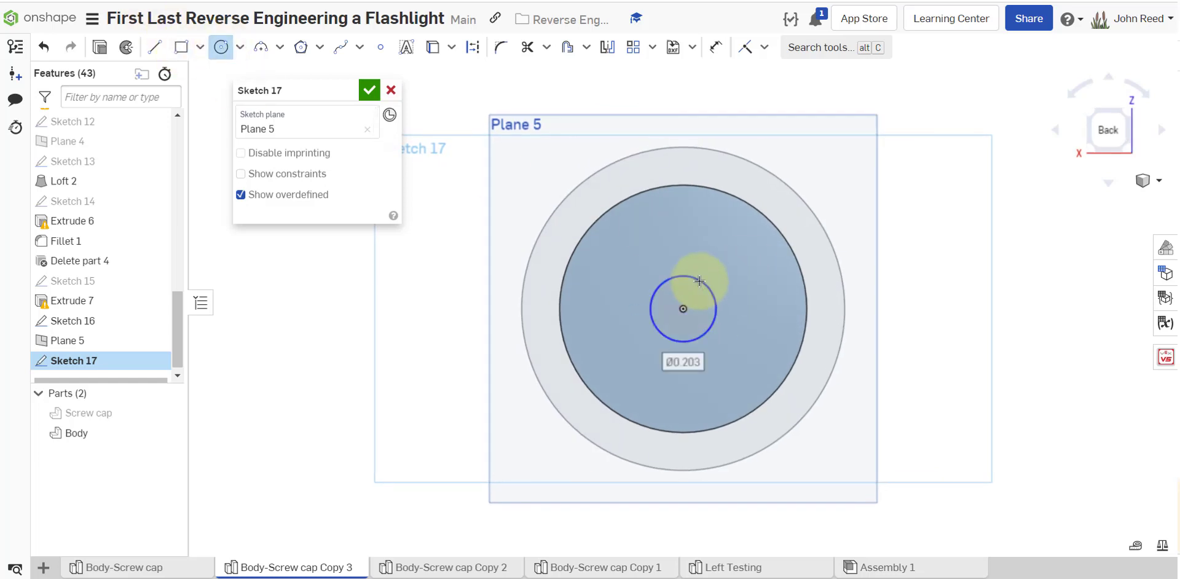
click(700, 281)
key(Return)
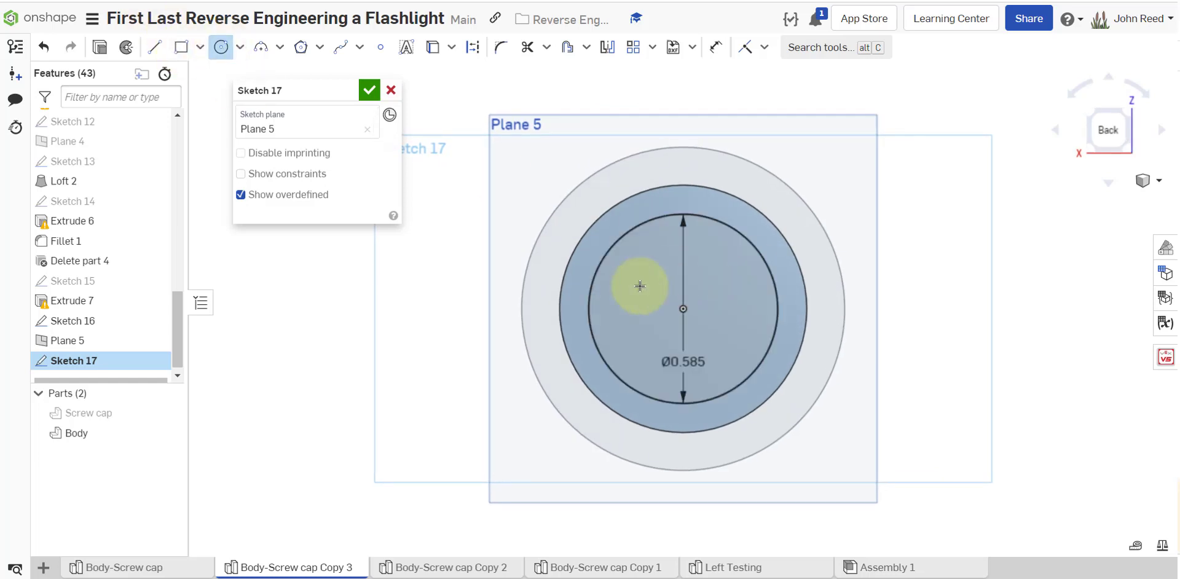
click(368, 90)
Step: Hide the offset plane, leaving both circle sketches in view
right_drag(458, 338, 515, 351)
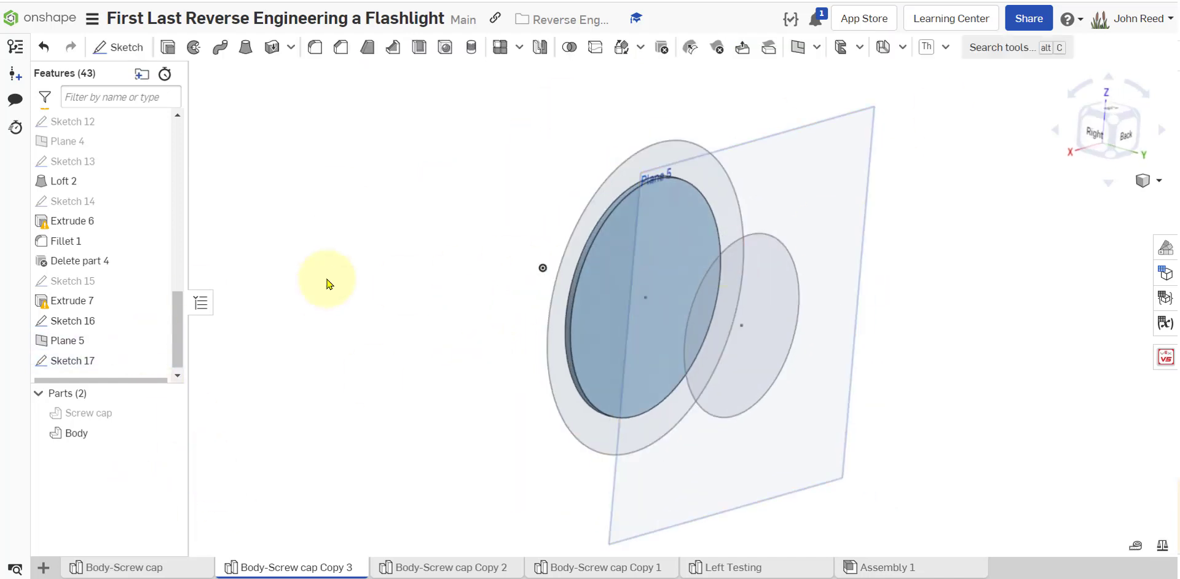
key(p)
key(p)
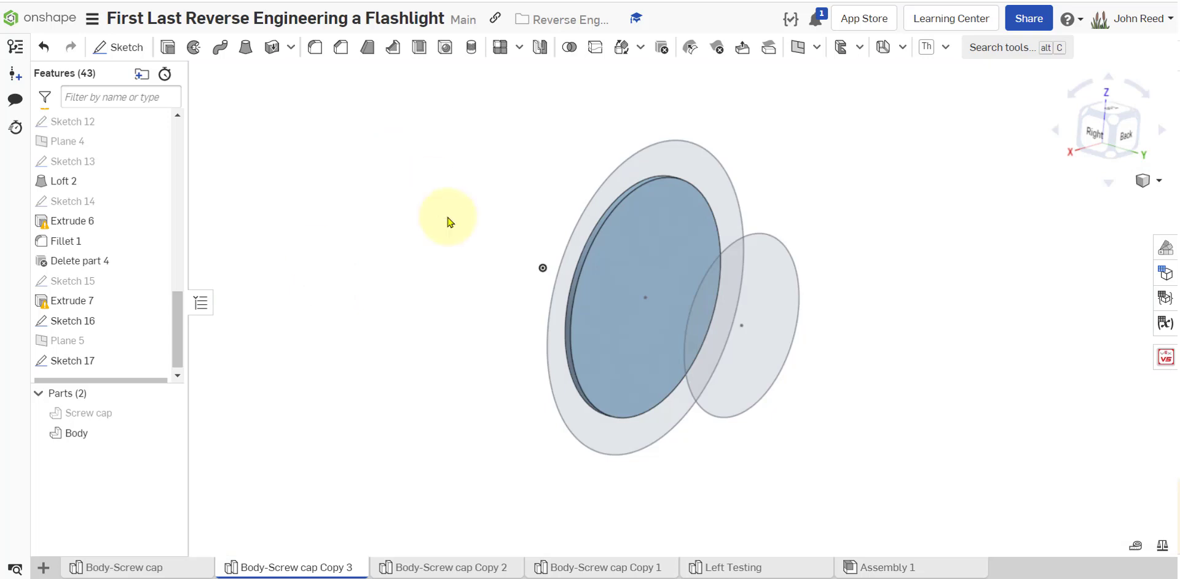
right_drag(448, 218, 441, 209)
right_drag(337, 262, 344, 275)
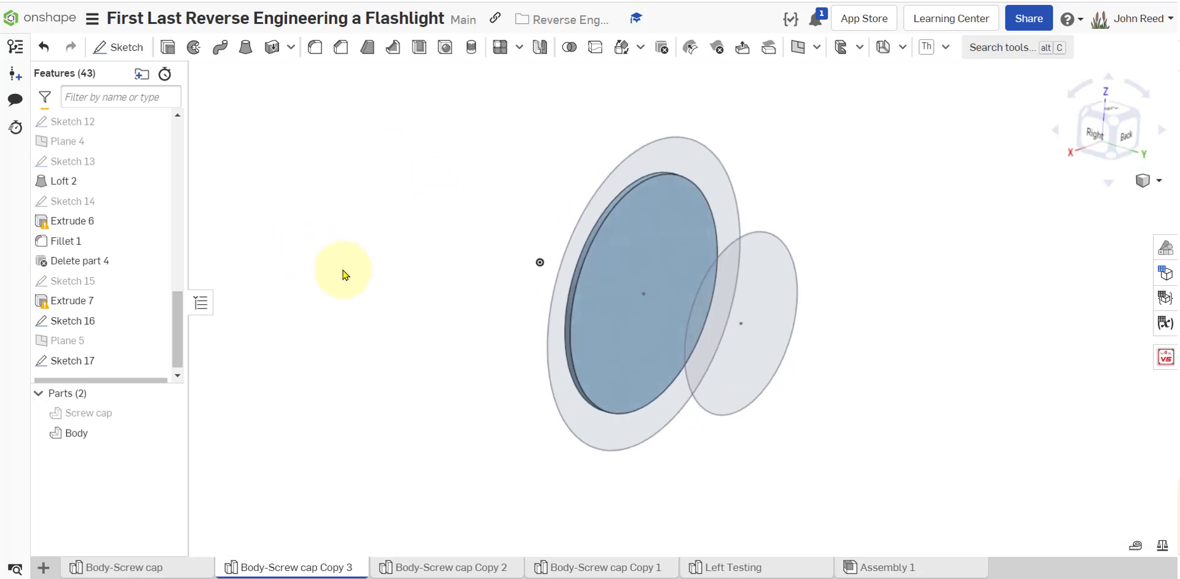
Step: Loft from the 1 in circle to the 0.585 in circle, added to the body, starting Normal to profile and ending Tangent to profile
click(245, 47)
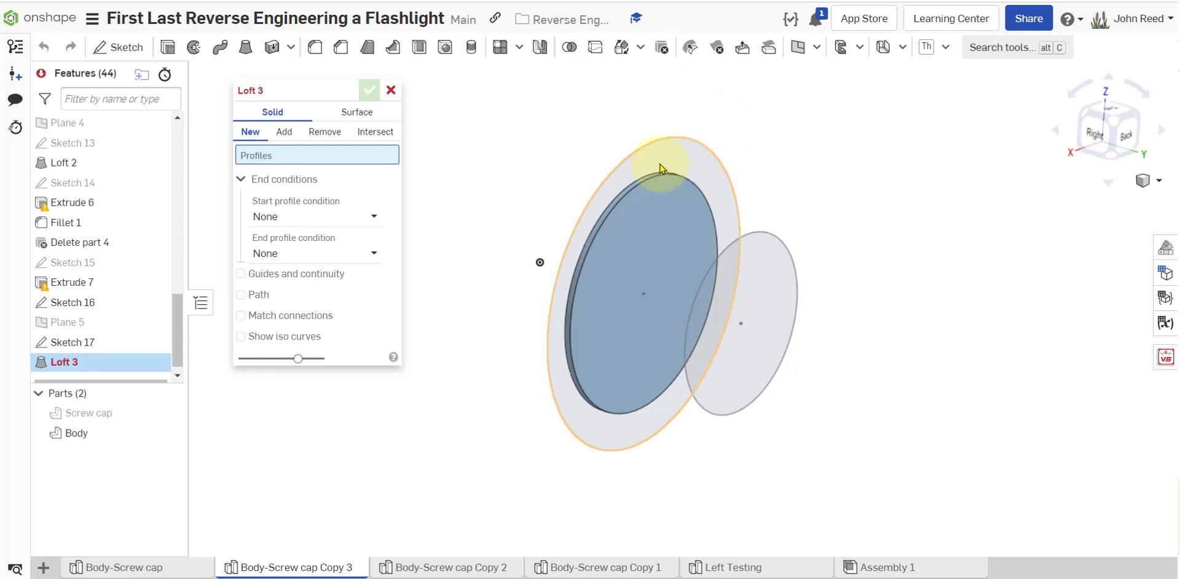
click(691, 165)
click(771, 257)
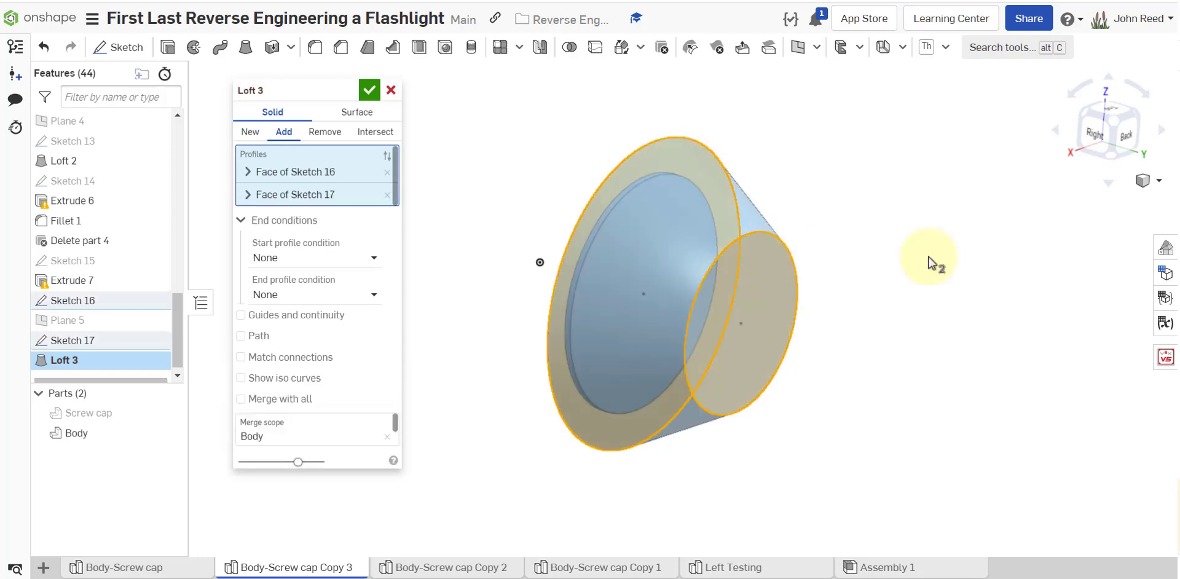
right_drag(929, 258, 909, 281)
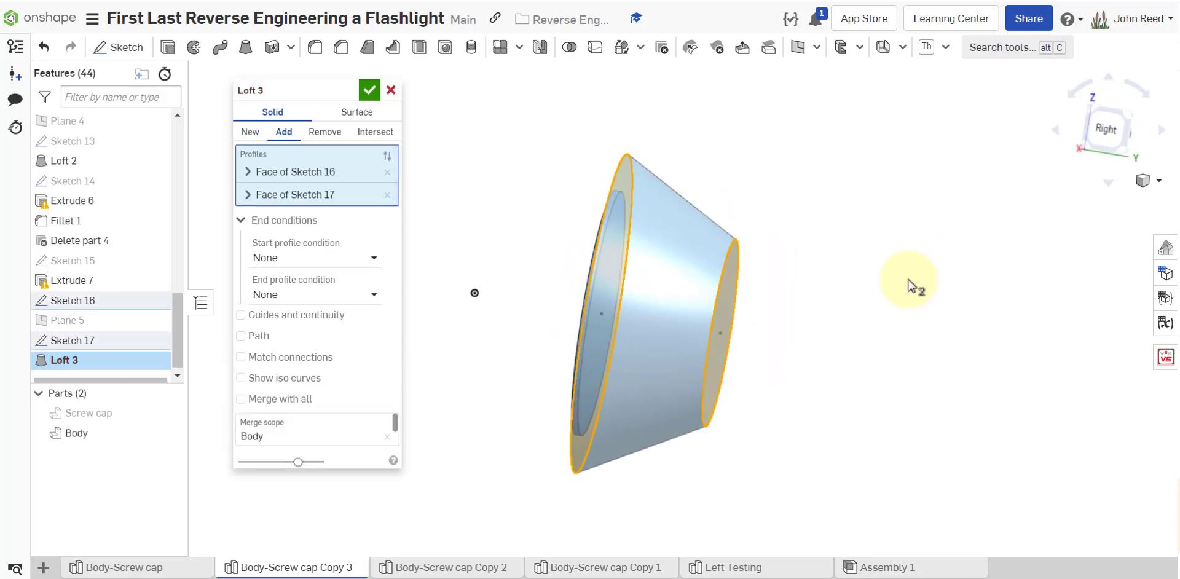
click(359, 265)
click(347, 301)
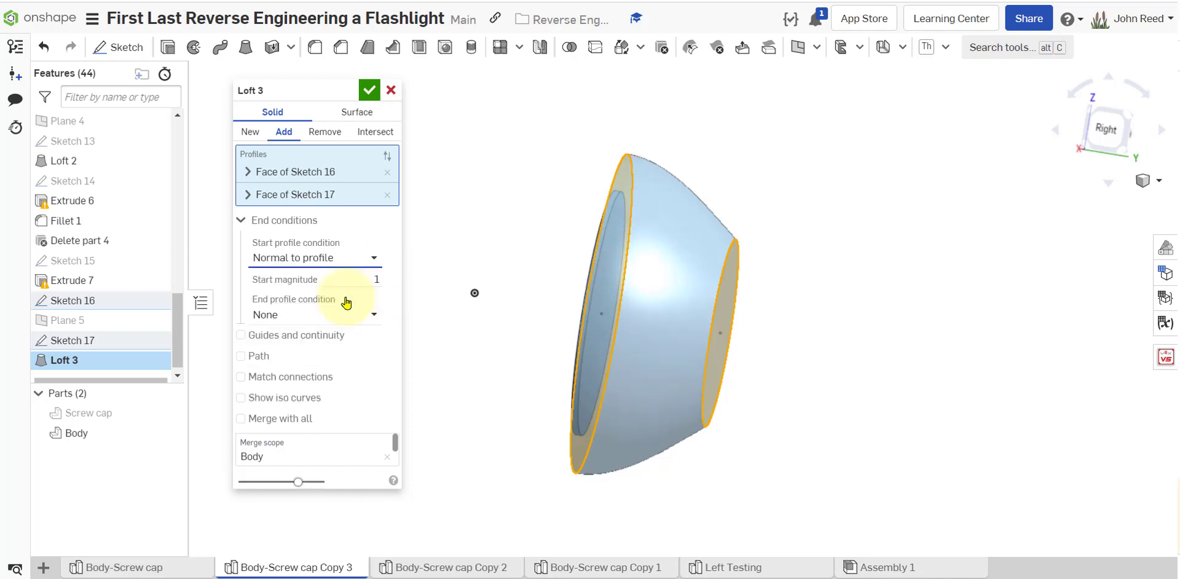
click(344, 314)
click(321, 378)
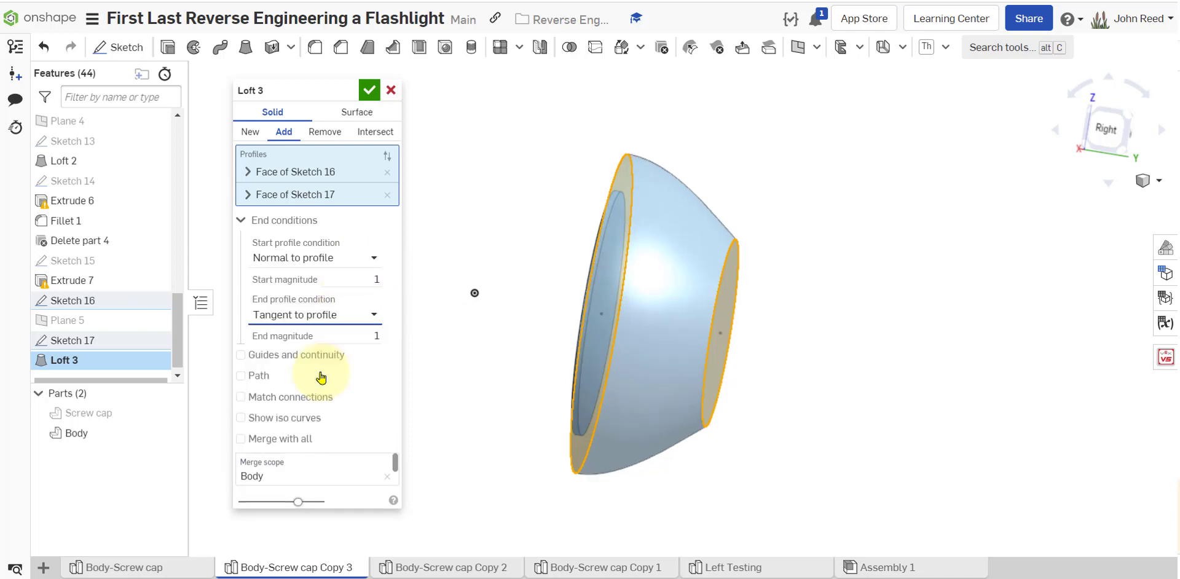
click(369, 91)
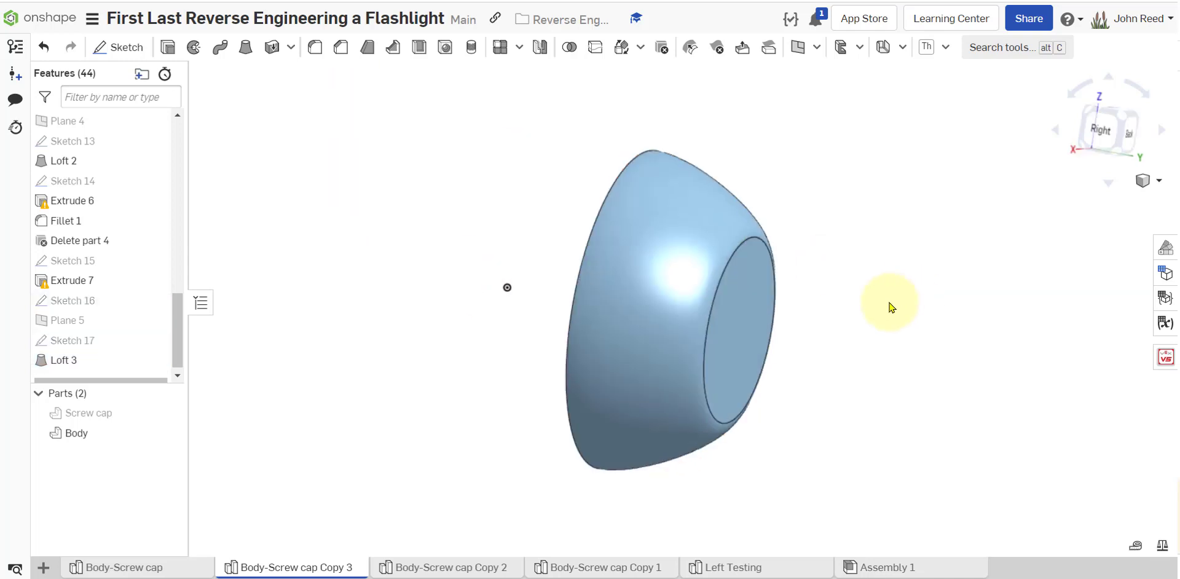
Step: Show the screw cap to check how the lofted section meets it, and hide it again
right_drag(887, 305, 910, 326)
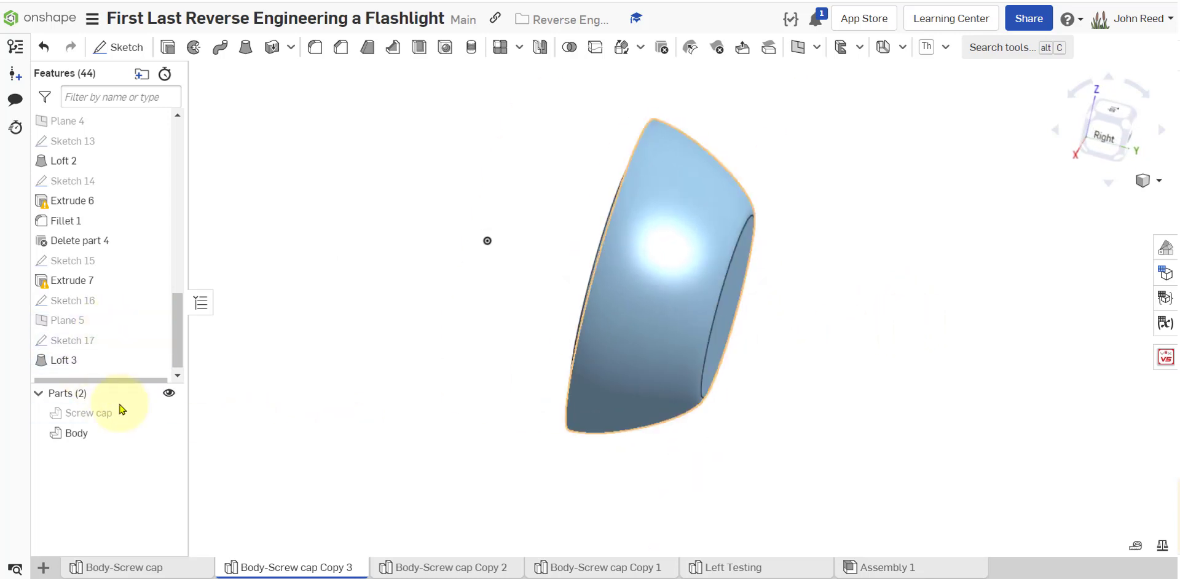
click(167, 412)
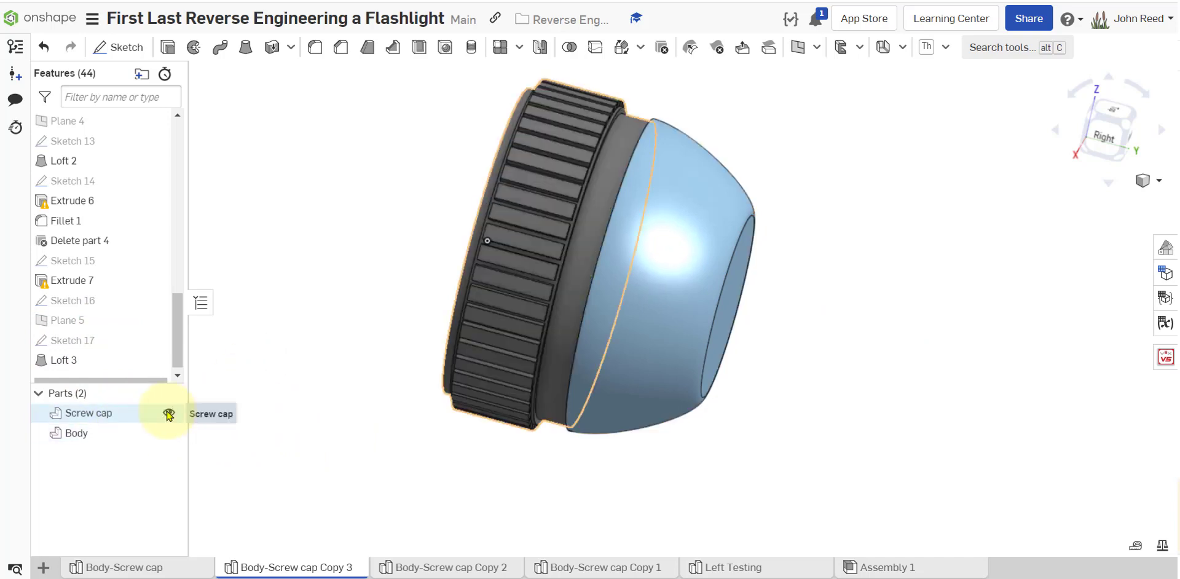
click(167, 413)
Step: Change the depth of the collar extrusion, Extrude 7, to 0.2 in
right_drag(520, 174, 522, 242)
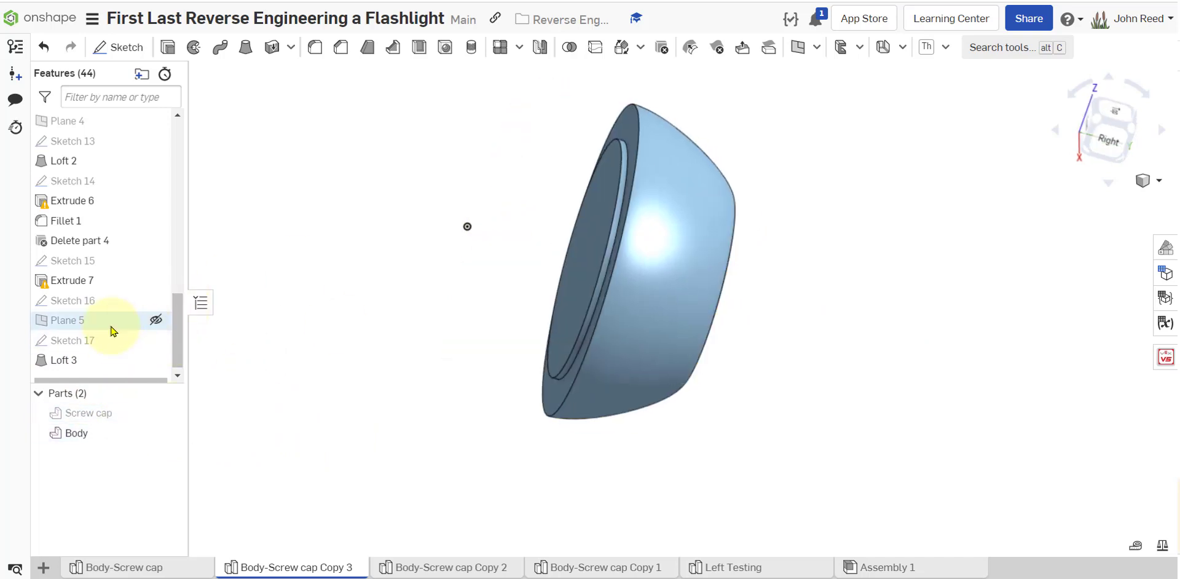
mouse_move(95, 289)
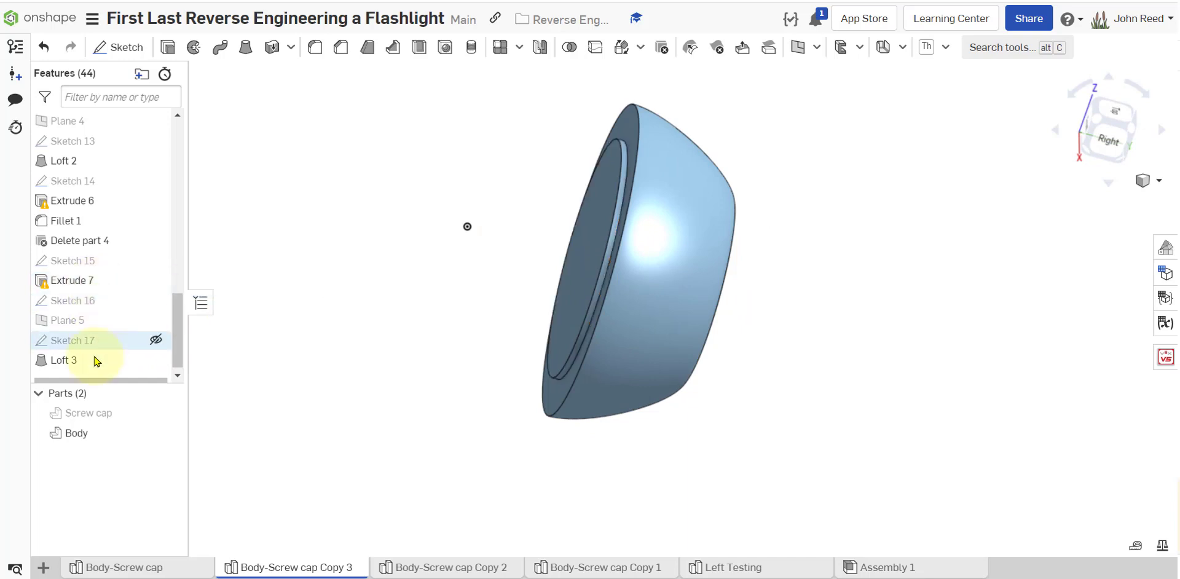
double_click(93, 281)
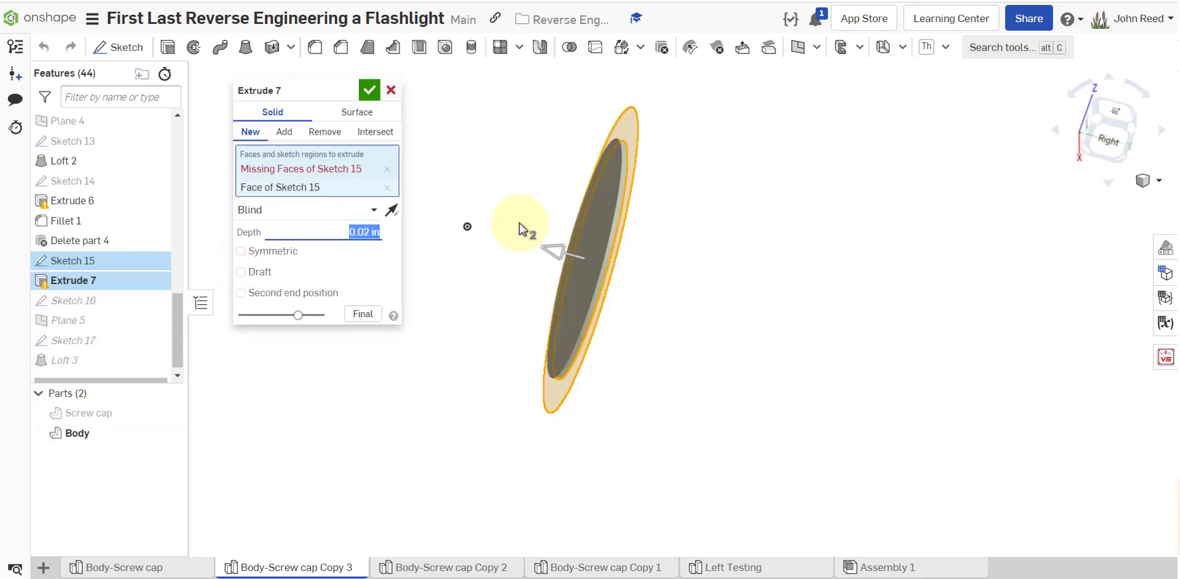
text(0.1 in)
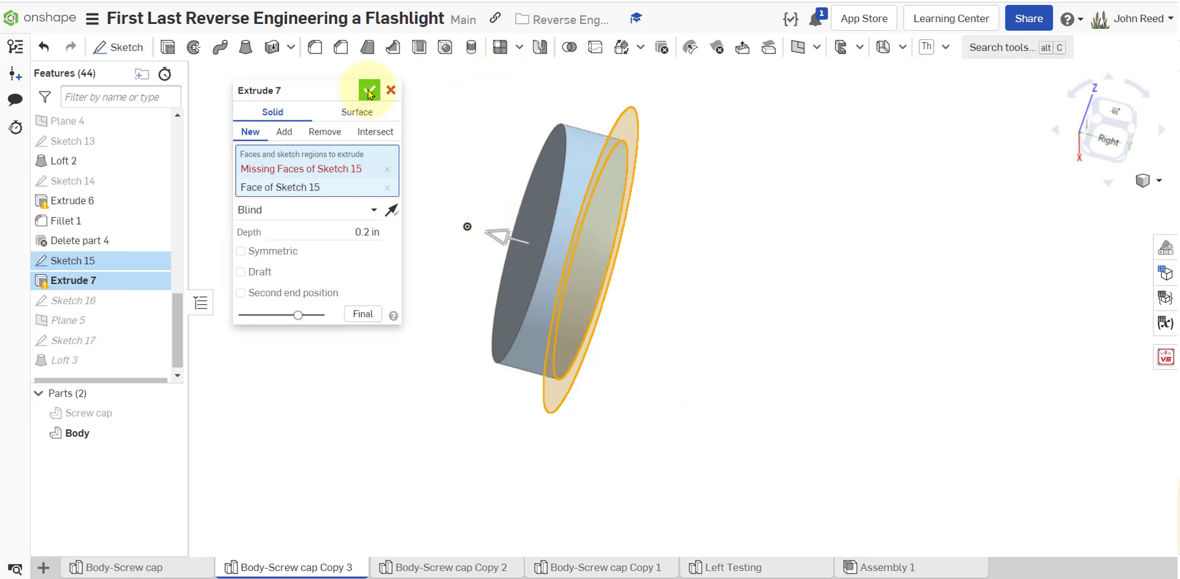
click(369, 90)
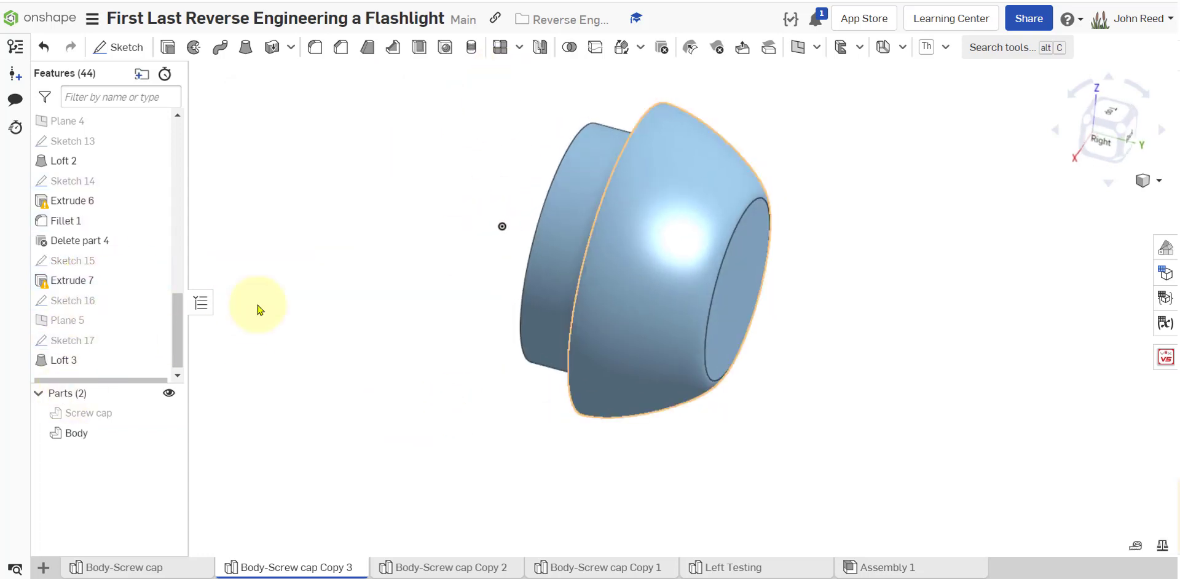
Step: Start a sketch on the small flat end face of the lofted section
mouse_move(252, 310)
right_down()
mouse_move(400, 295)
mouse_move(416, 279)
mouse_move(377, 292)
mouse_move(305, 205)
right_up()
click(118, 47)
click(757, 326)
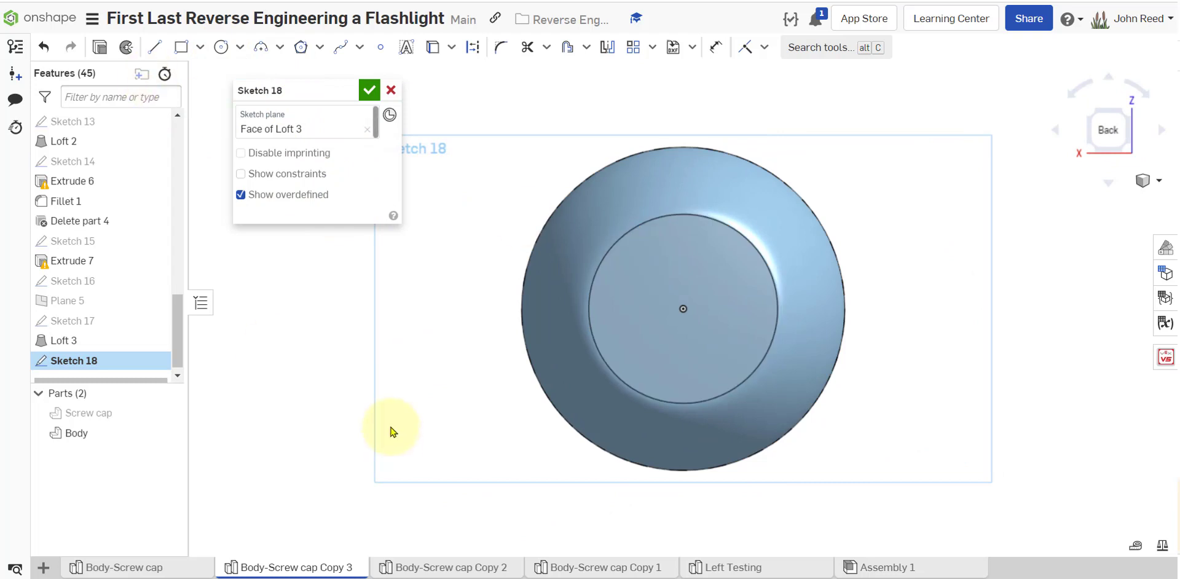
right_drag(390, 428, 291, 205)
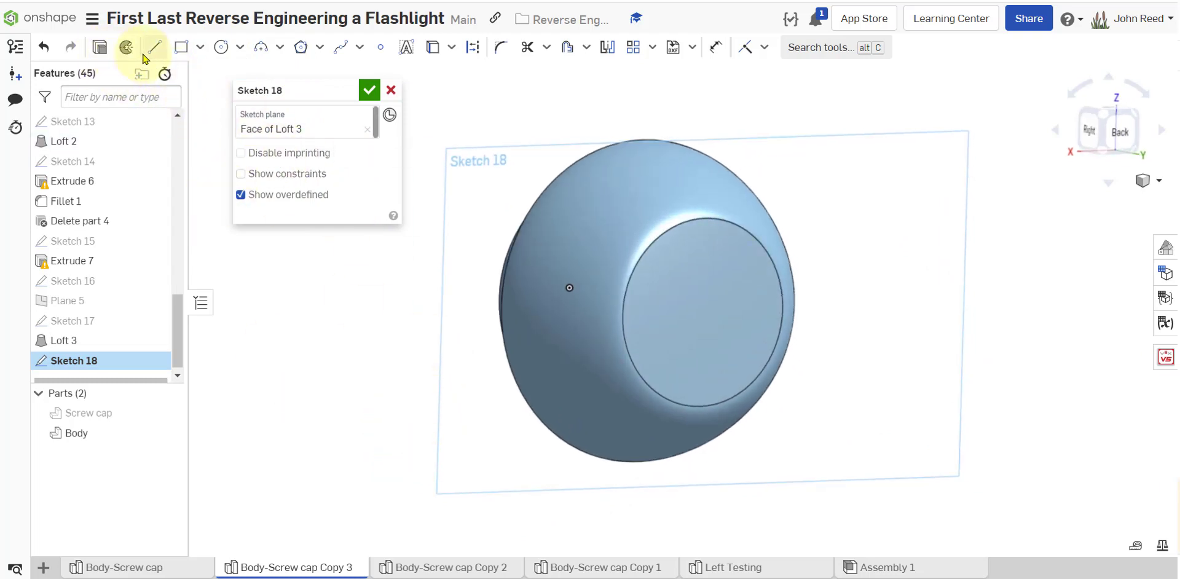
Step: Extrude the small end face's circular region 1.32 in outward, adding it to the body as the handle
click(99, 47)
click(696, 268)
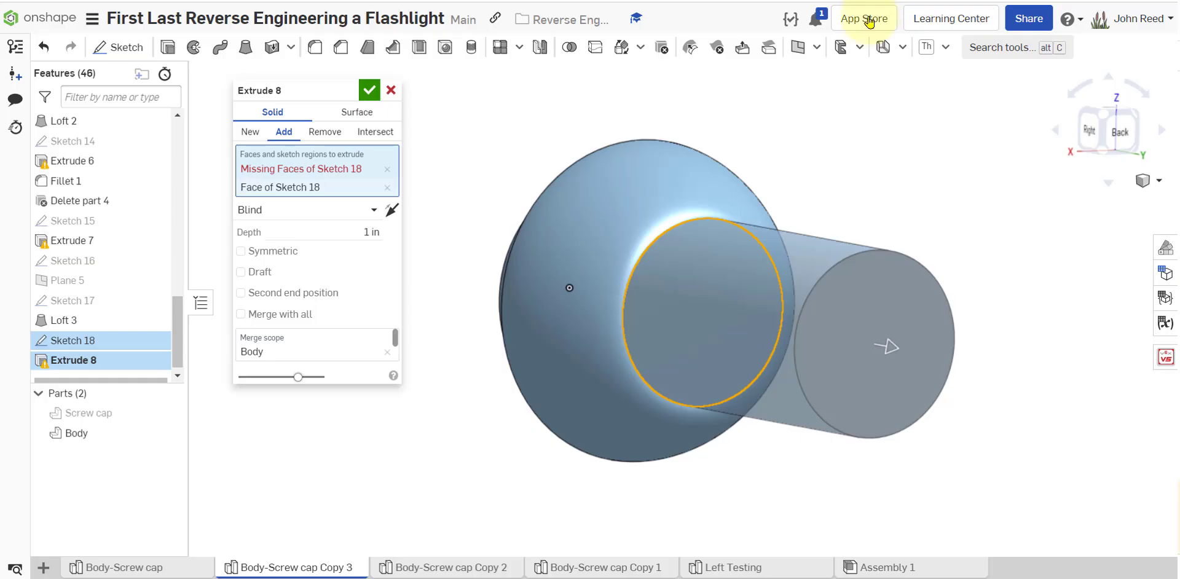
click(360, 249)
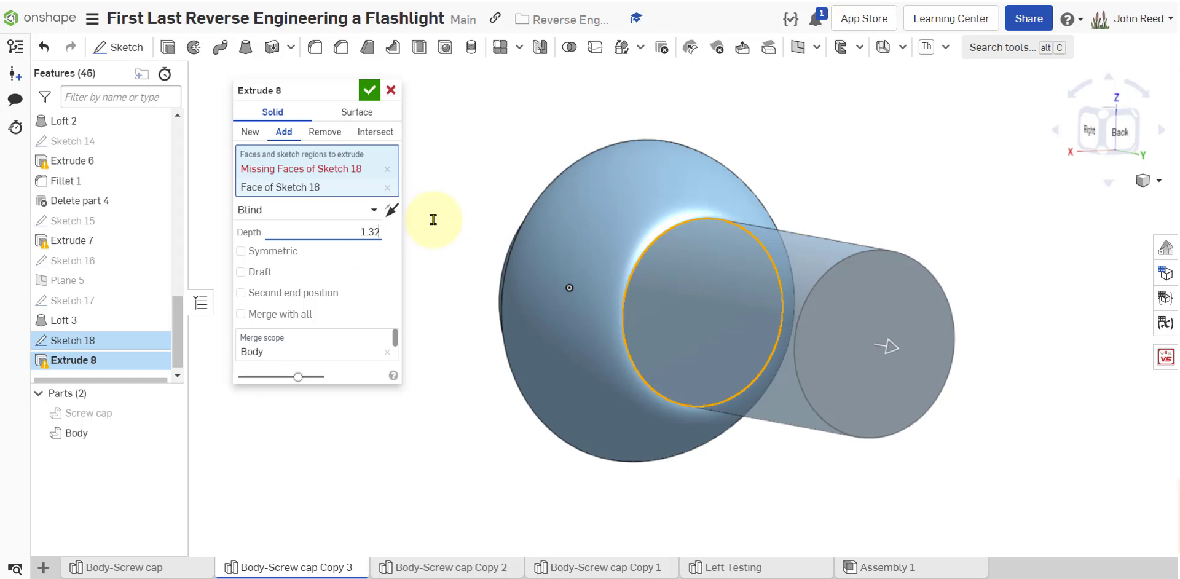
key(Return)
click(380, 92)
Step: Show the screw cap to check it against the body with its handle, and hide it again
right_drag(408, 326, 684, 442)
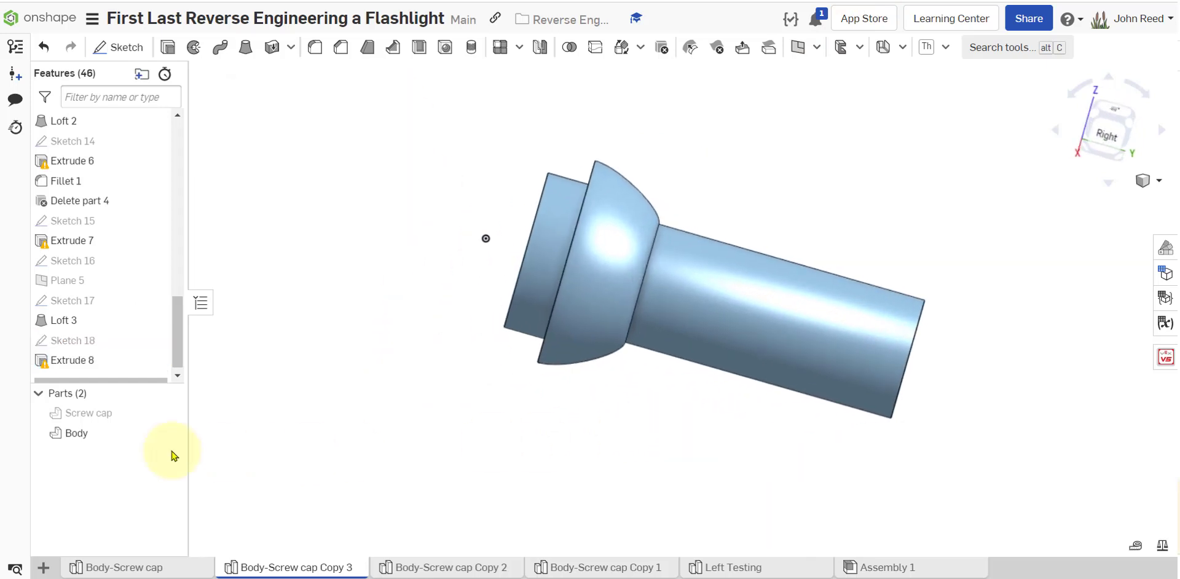
click(169, 415)
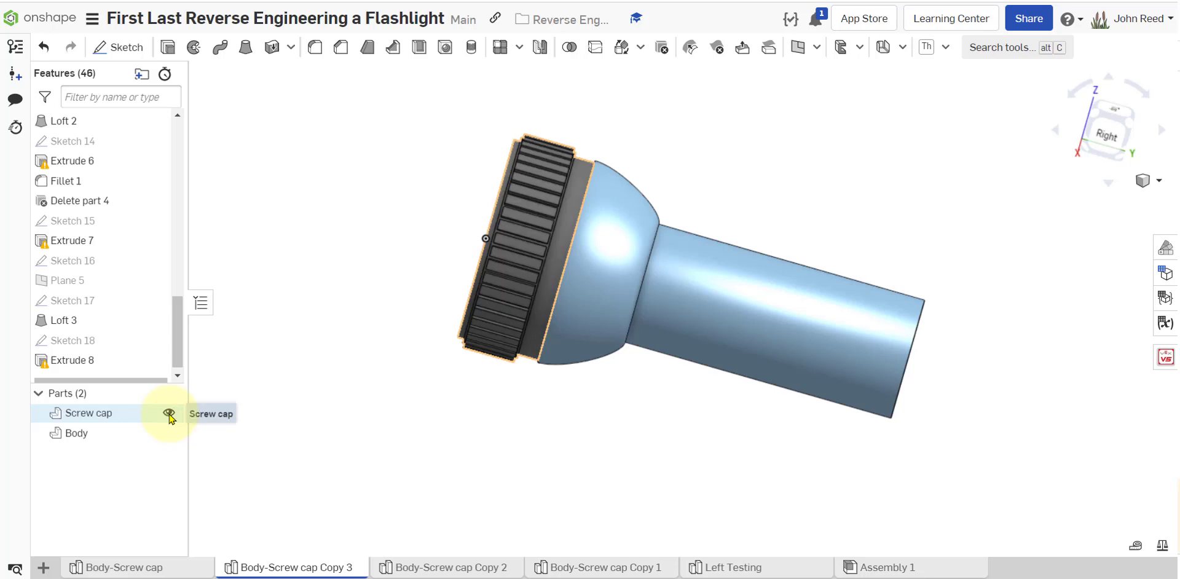
click(169, 416)
Step: Fillet the edge where the handle meets the lofted flared section with a 0.2 in radius
right_drag(655, 448, 641, 454)
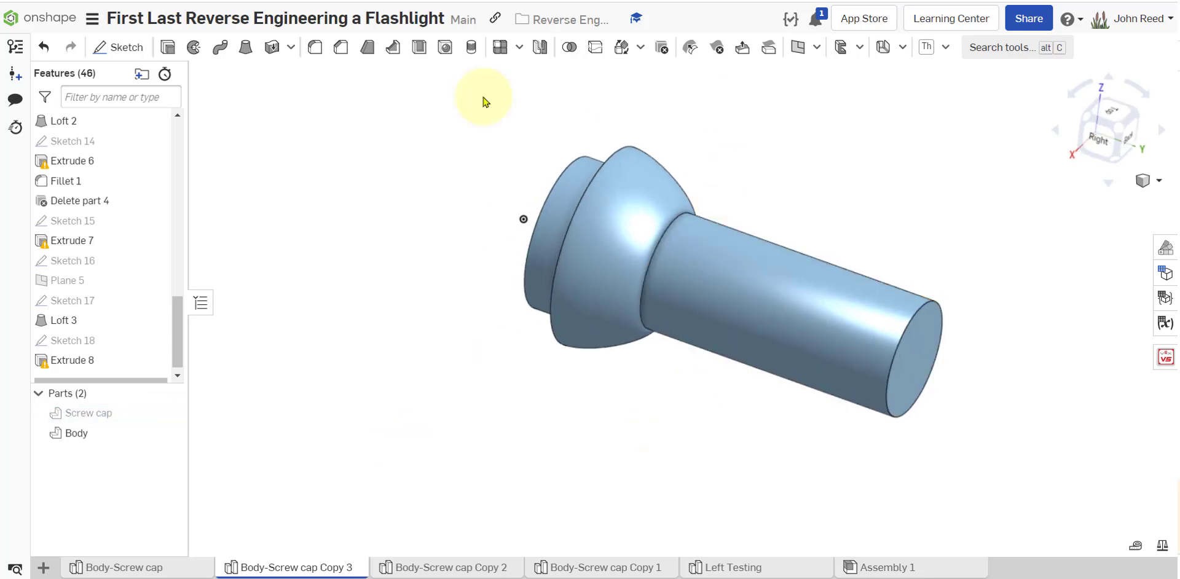
click(315, 48)
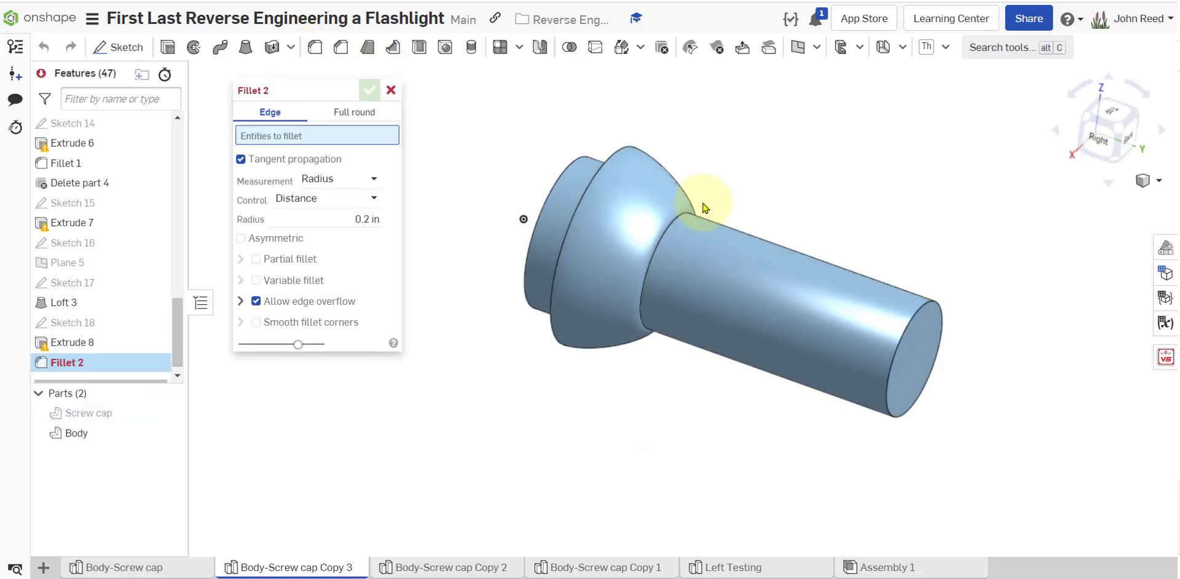
click(674, 220)
right_drag(606, 473, 636, 434)
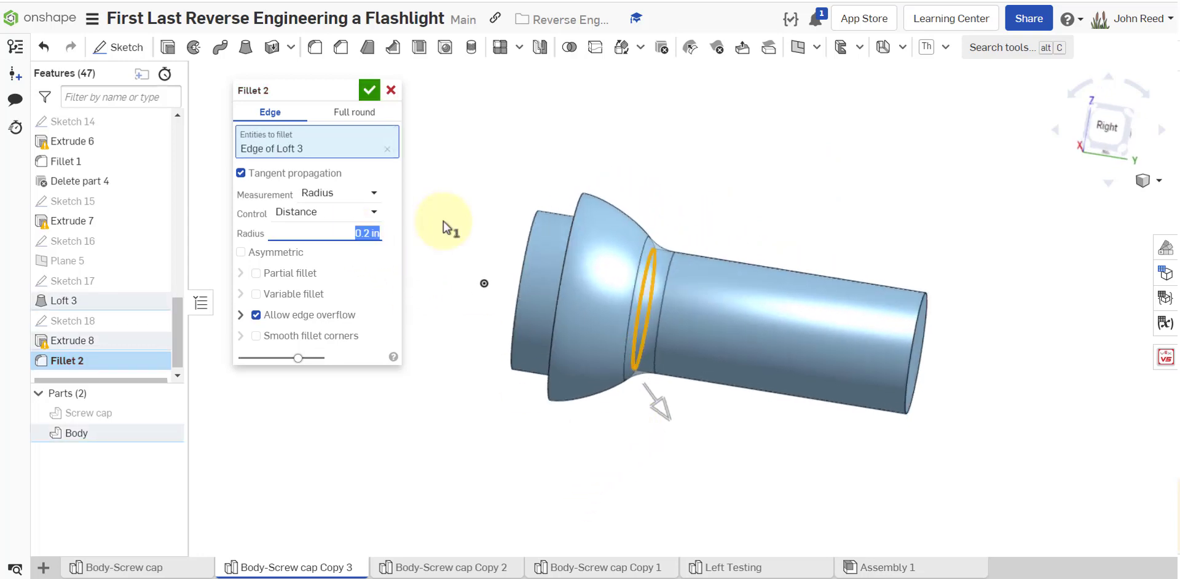
key(Tab)
click(369, 90)
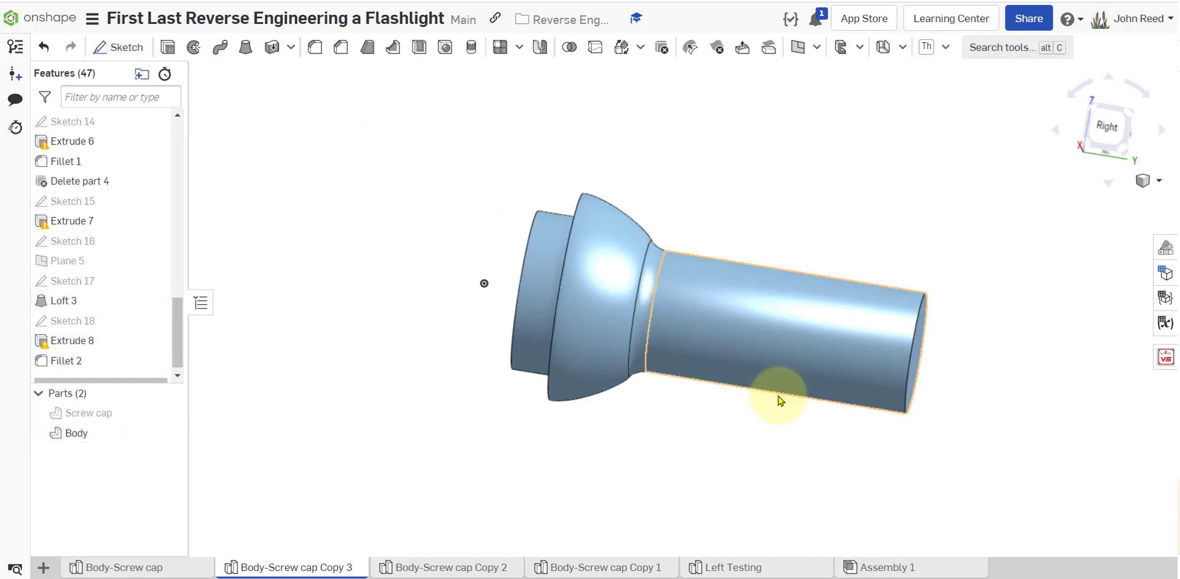
Step: Shell the body with a 0.04 in wall thickness, removing the collar's flat end face
right_drag(768, 473, 827, 463)
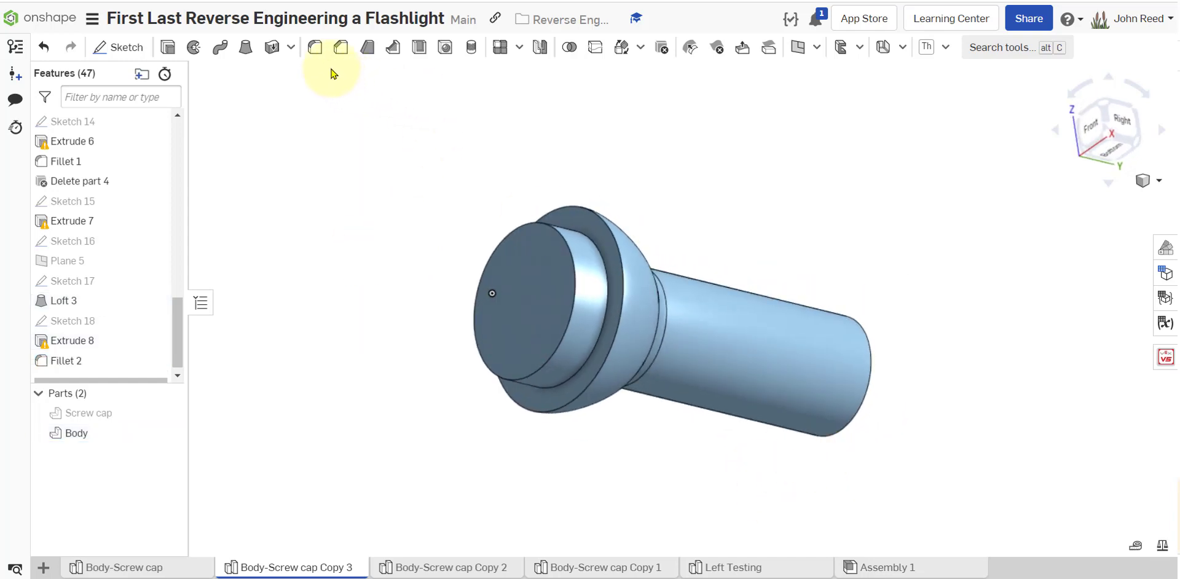
click(419, 49)
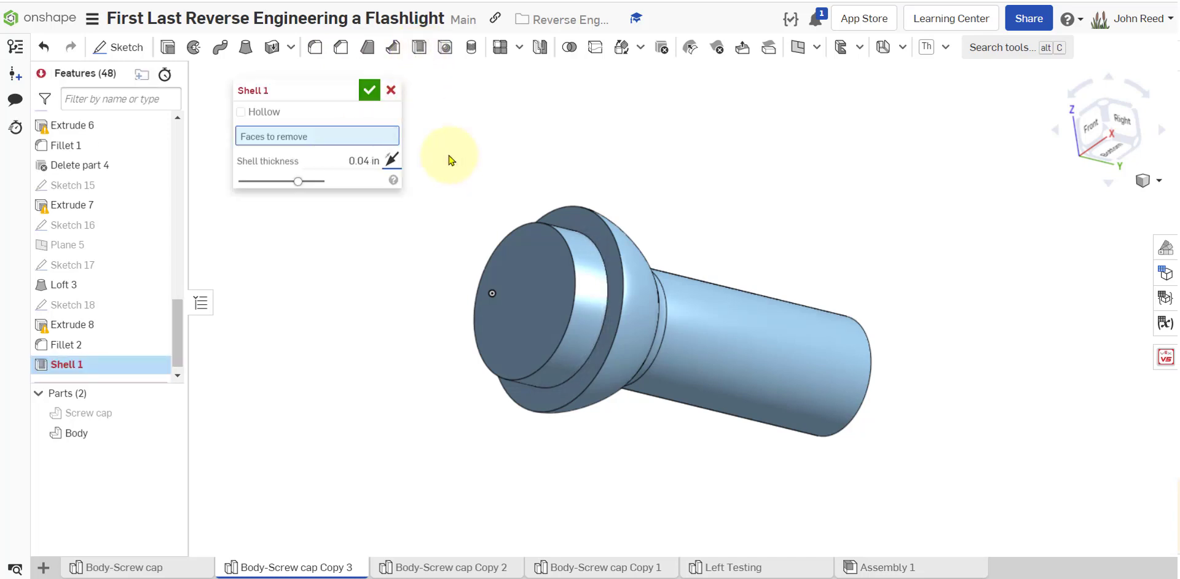
click(530, 271)
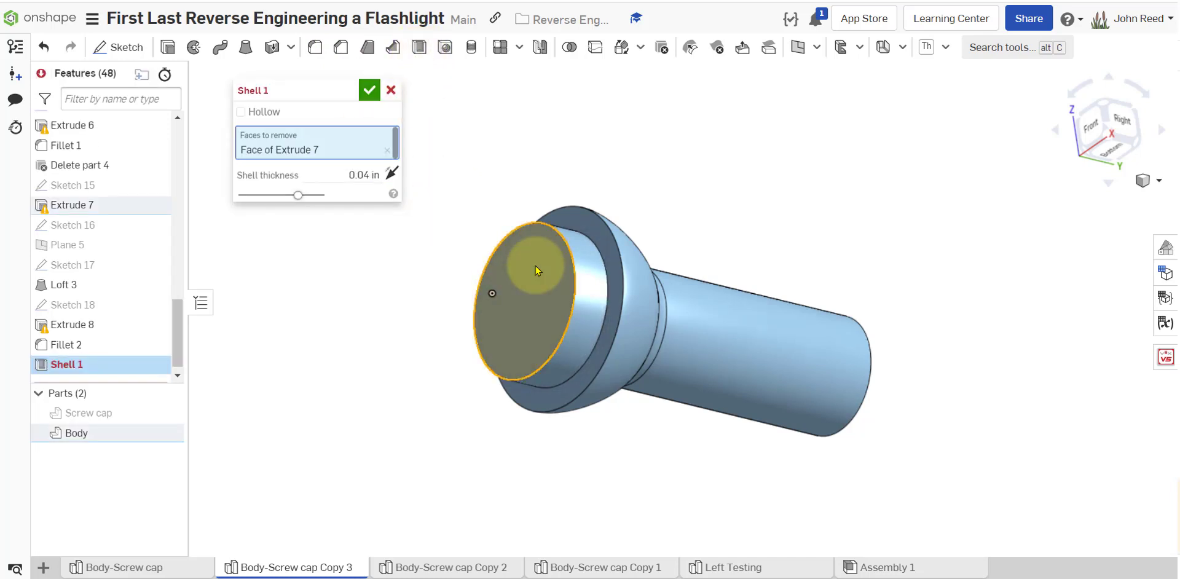
click(369, 90)
Step: Try a section view of the shelled body using the collar's ring-shaped end face as the section plane, and shift the plane
right_drag(361, 232, 452, 267)
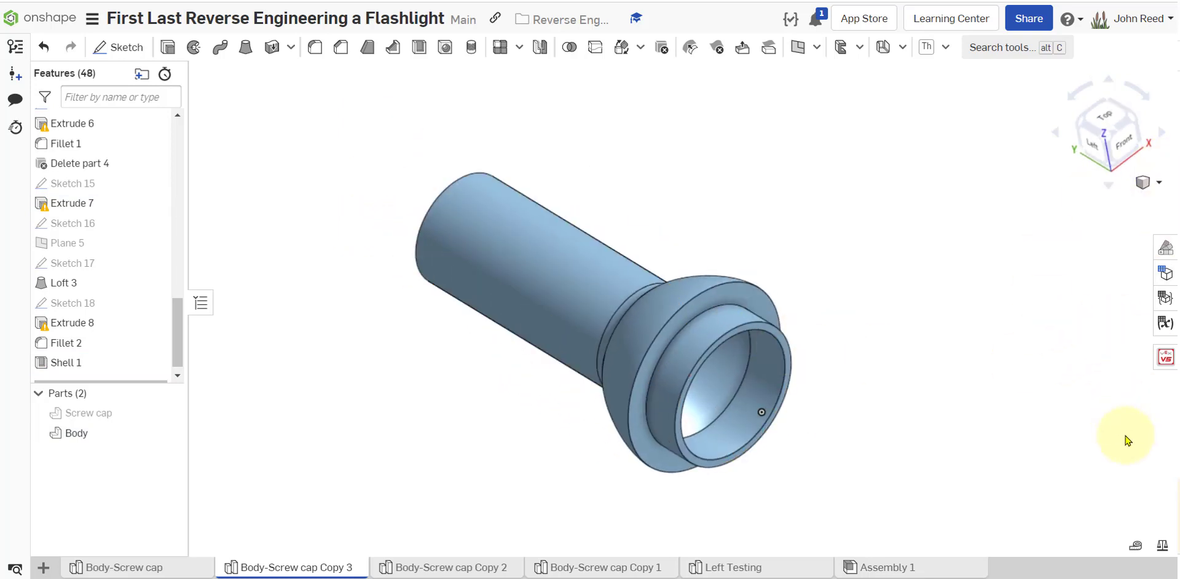
click(1158, 183)
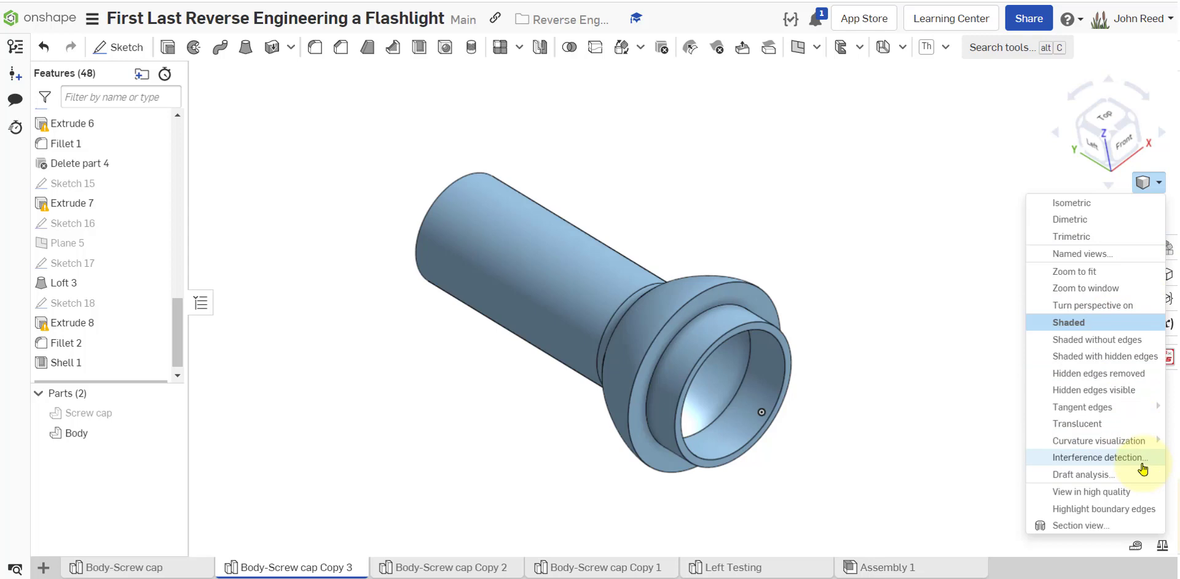
click(965, 406)
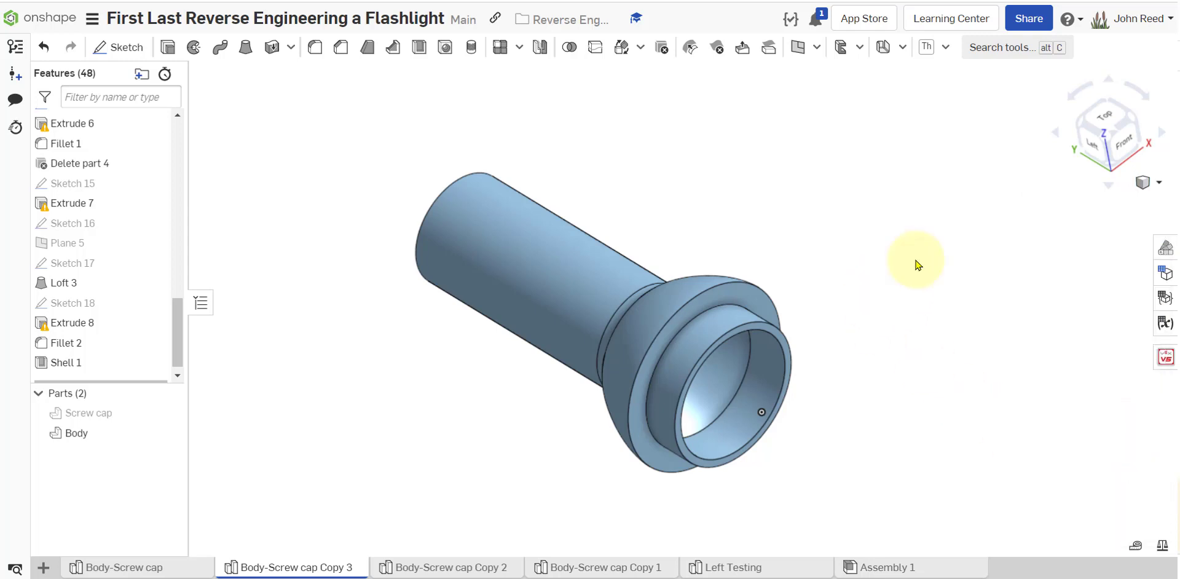
click(1157, 186)
click(1082, 529)
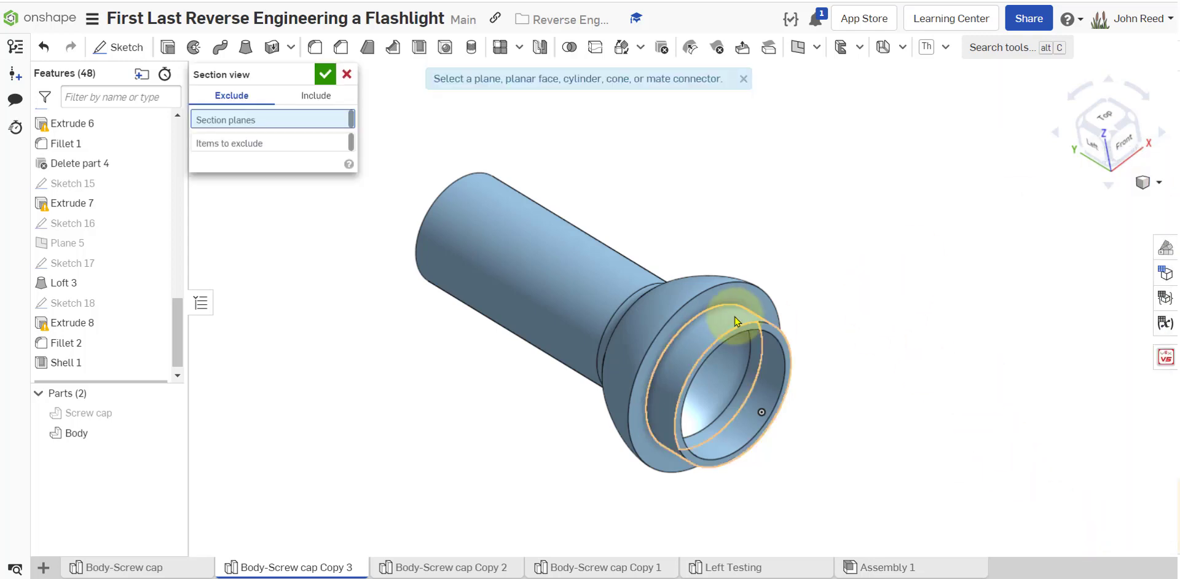
scroll(734, 317, up, 5)
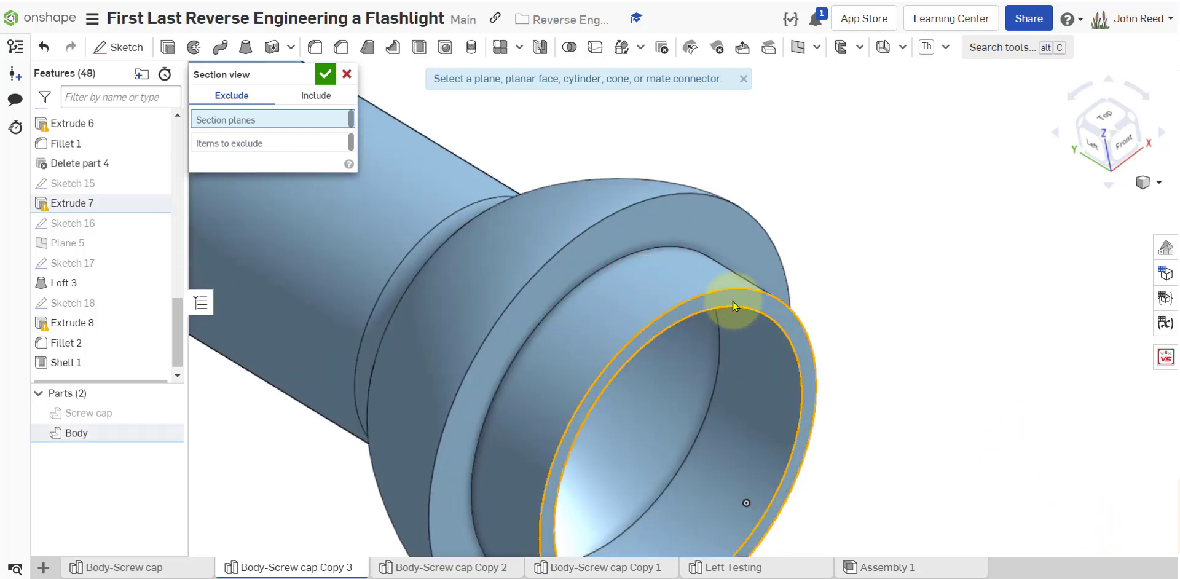
click(734, 308)
scroll(906, 316, down, 5)
drag(853, 405, 881, 417)
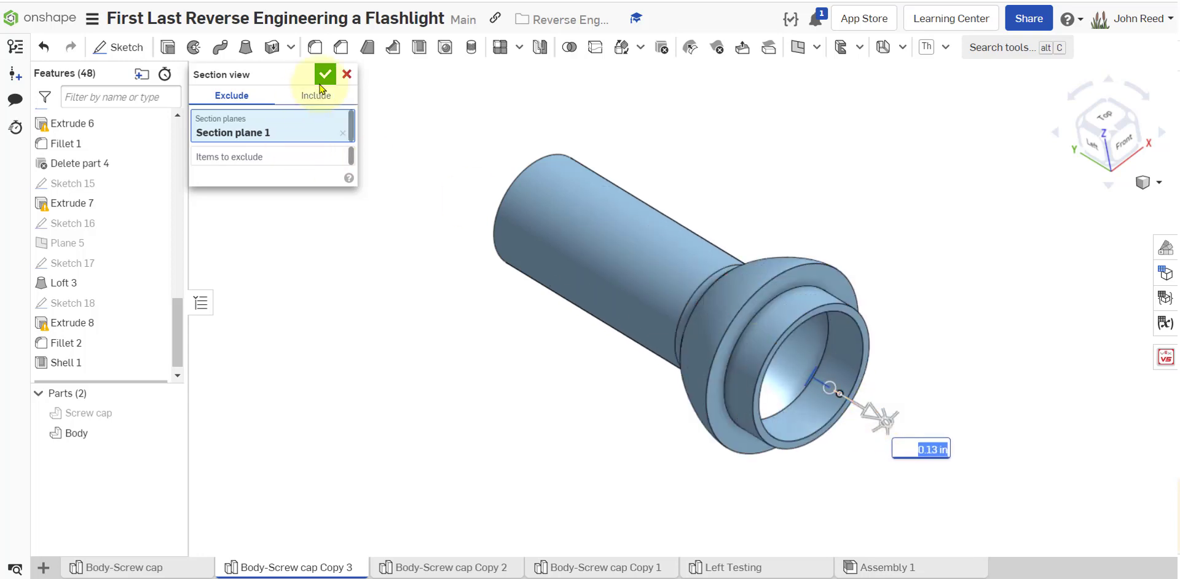
click(344, 79)
Step: Show the screw cap together with the shelled body
mouse_move(438, 412)
right_down()
mouse_move(442, 376)
mouse_move(364, 361)
mouse_move(197, 407)
right_up()
click(167, 411)
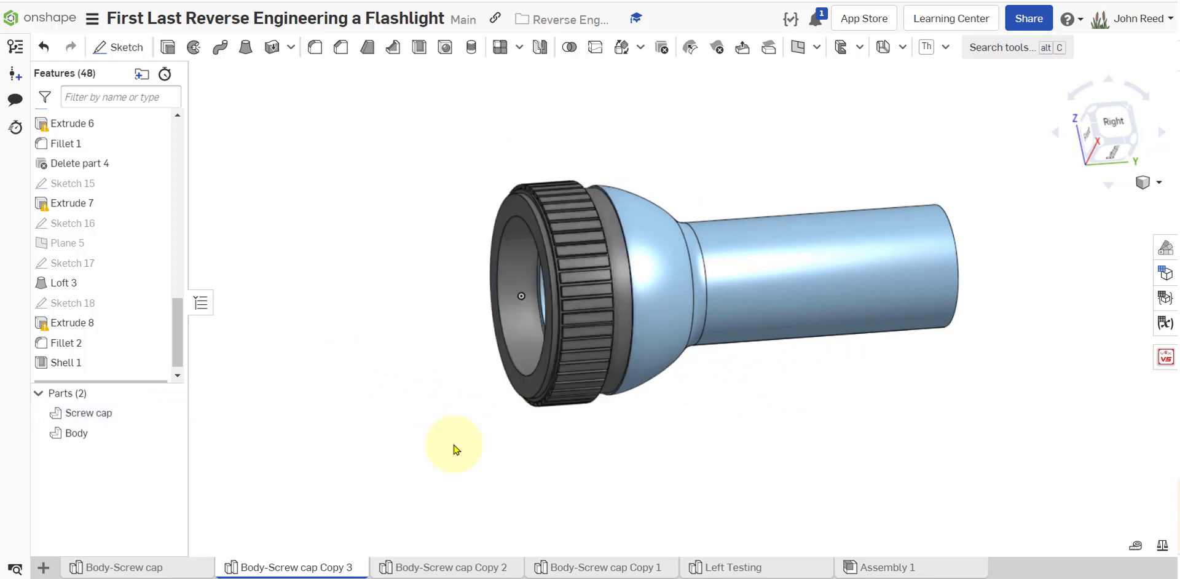